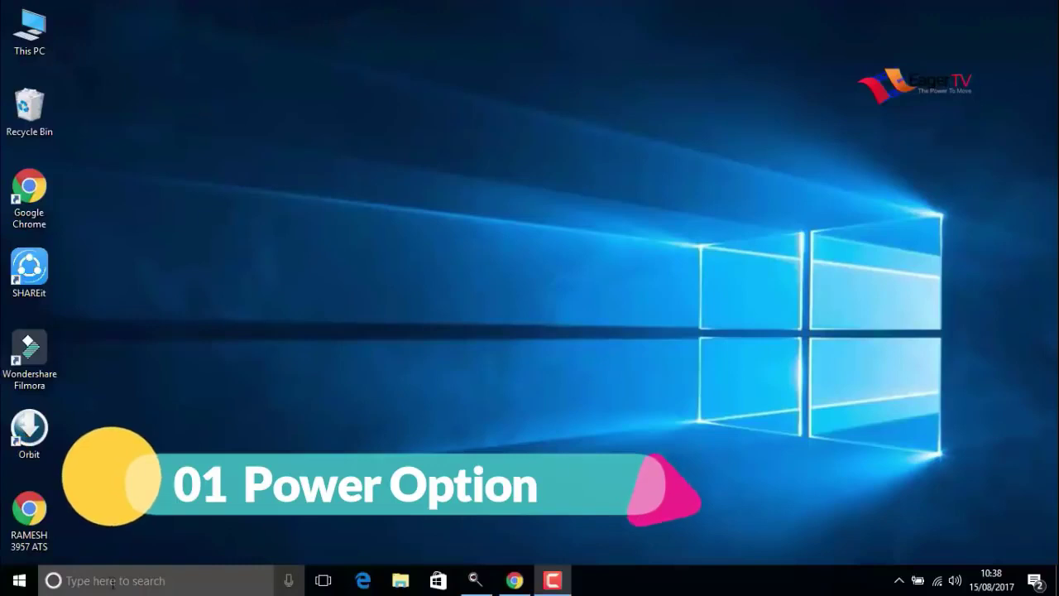
Step: Search Start for 'power' and launch the Power Options settings
left_click(17, 582)
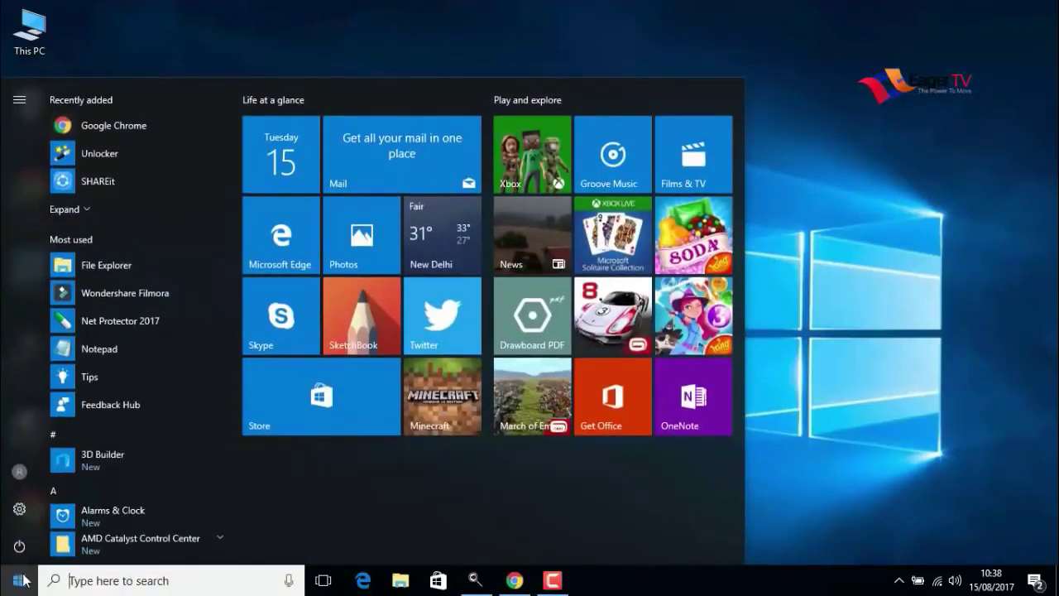
type("pow")
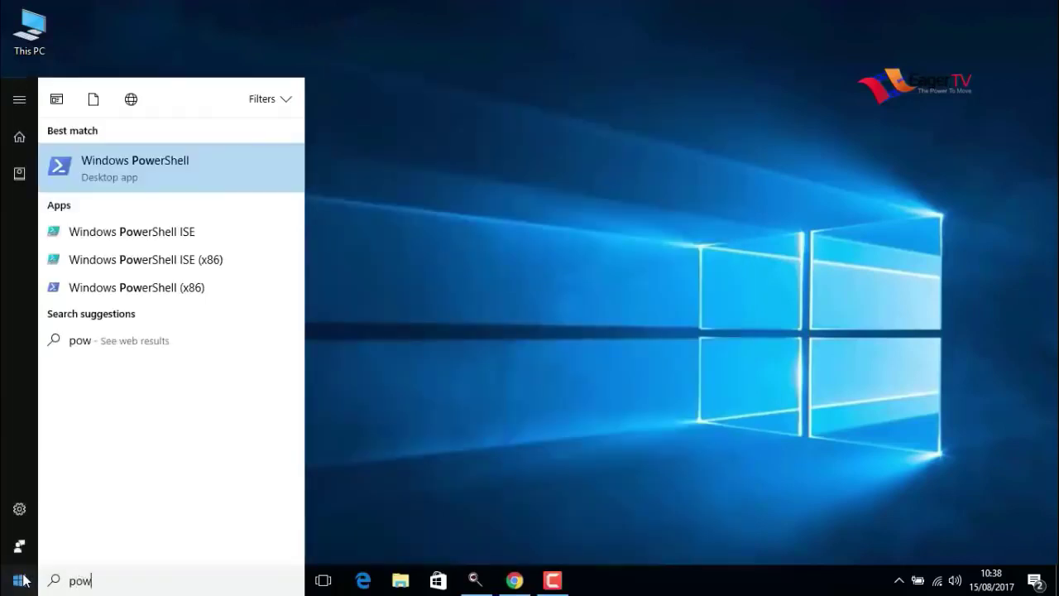
type("er")
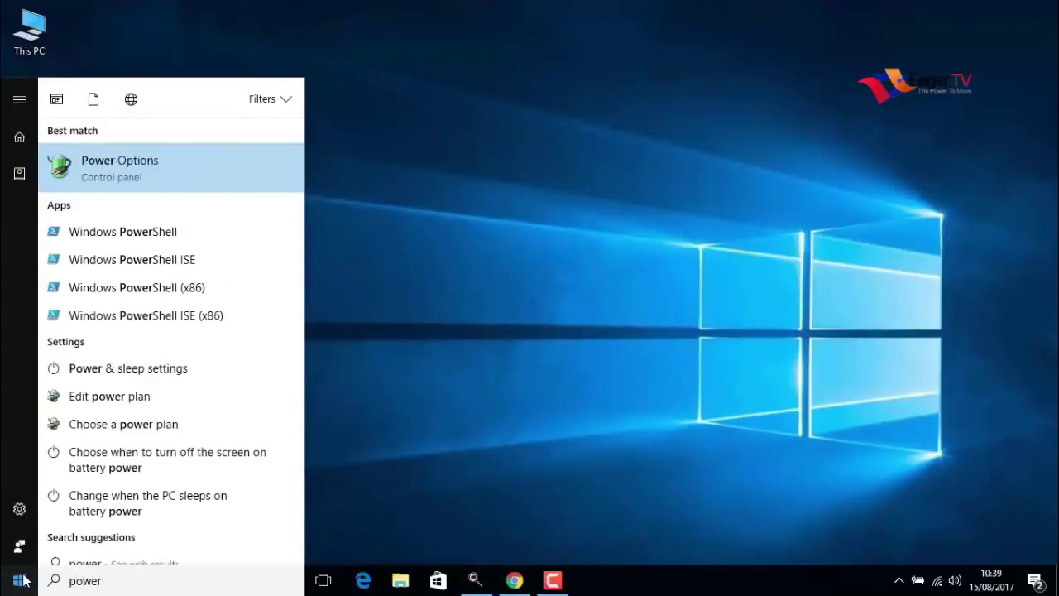
left_click(119, 176)
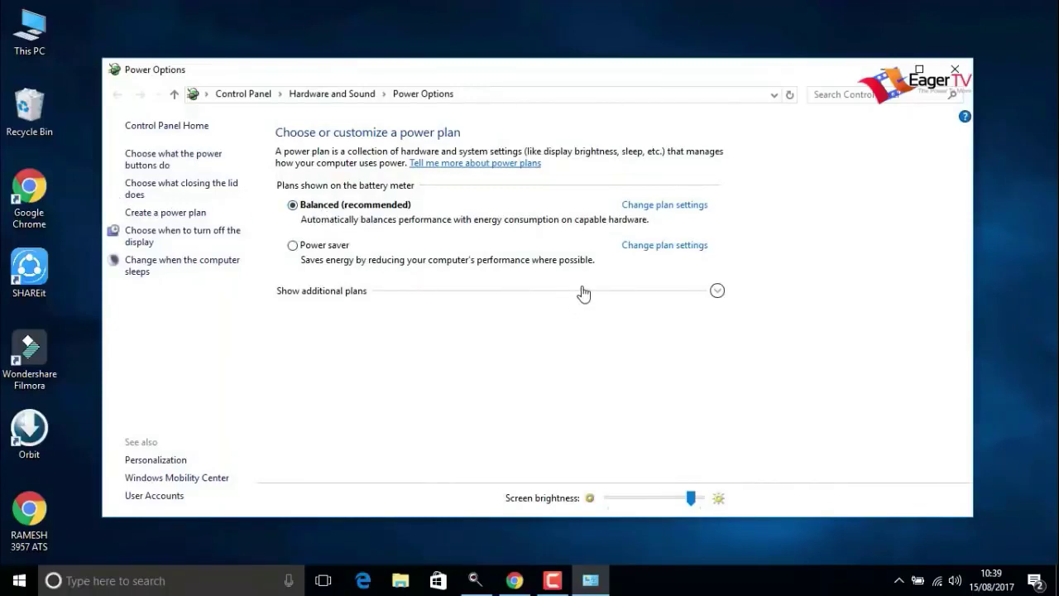
Step: Choose the hidden High performance plan under additional plans, then close Power Options
left_click(710, 293)
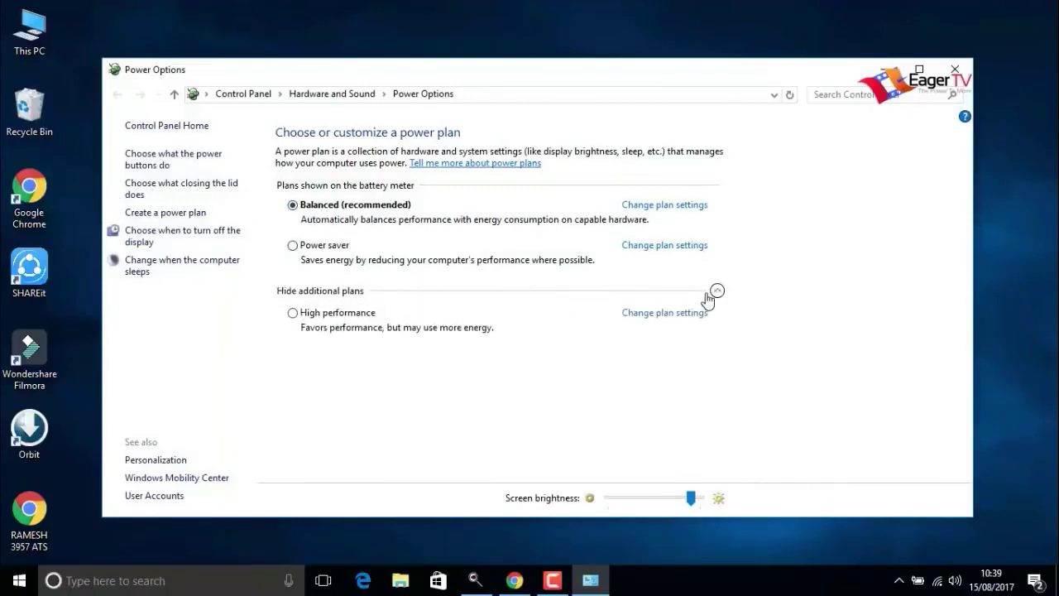
left_click(292, 314)
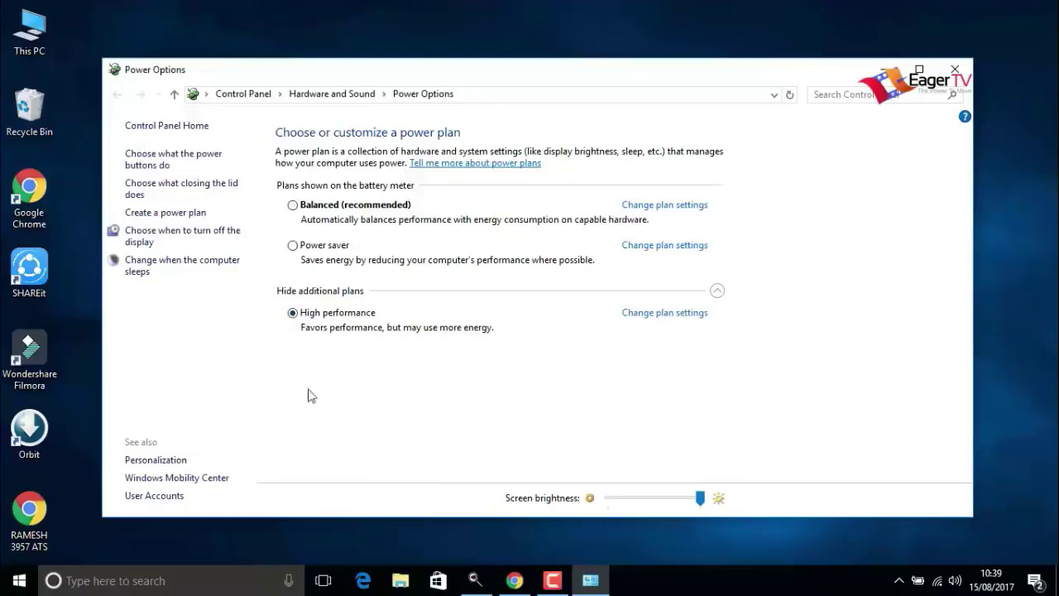
left_click(955, 69)
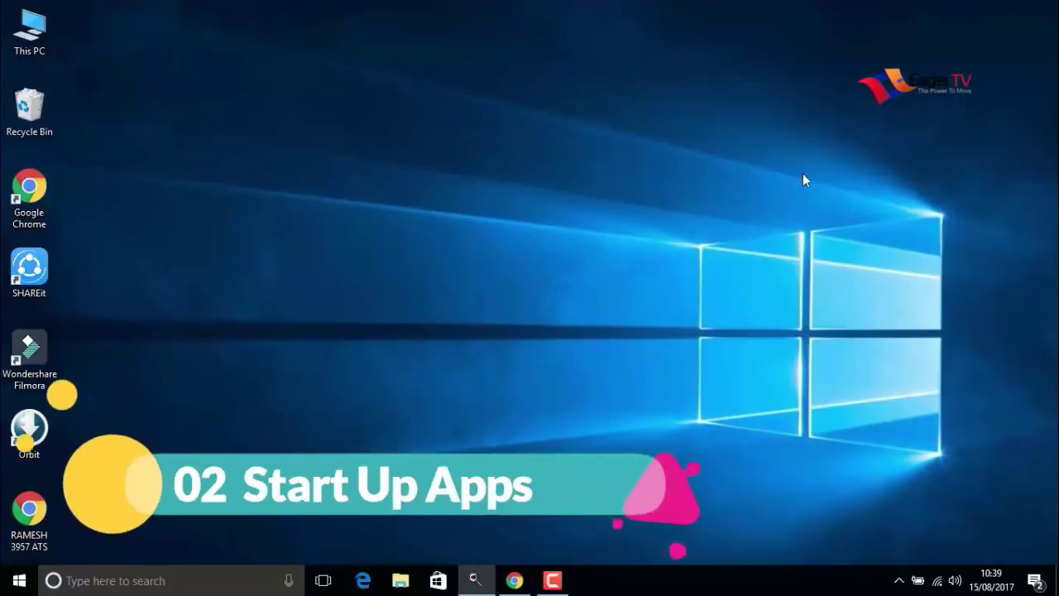
Step: Disable Orbit Downloader on Task Manager's Startup tab
right_click(739, 588)
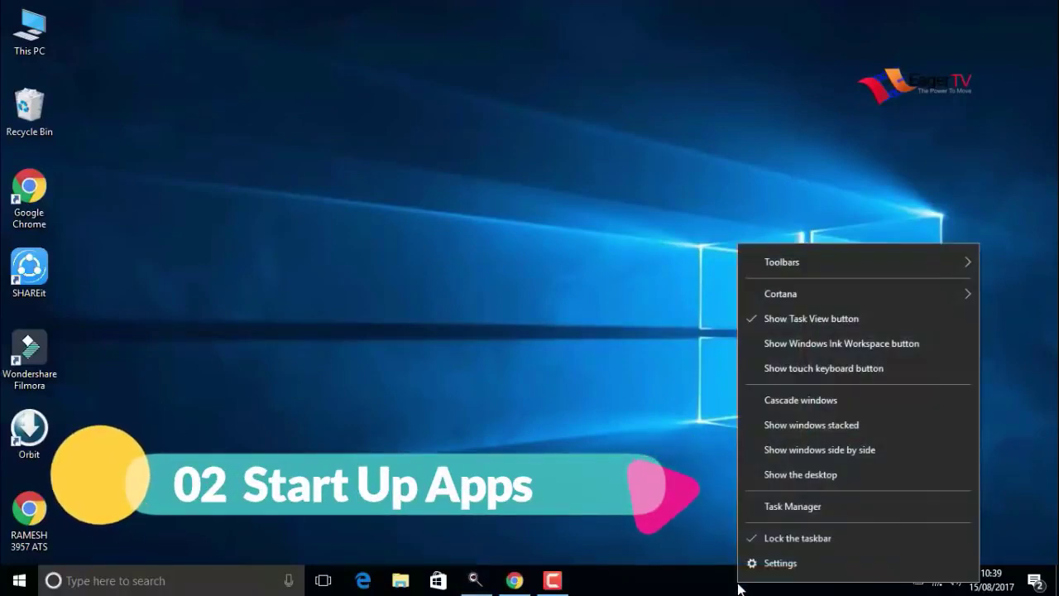
left_click(767, 512)
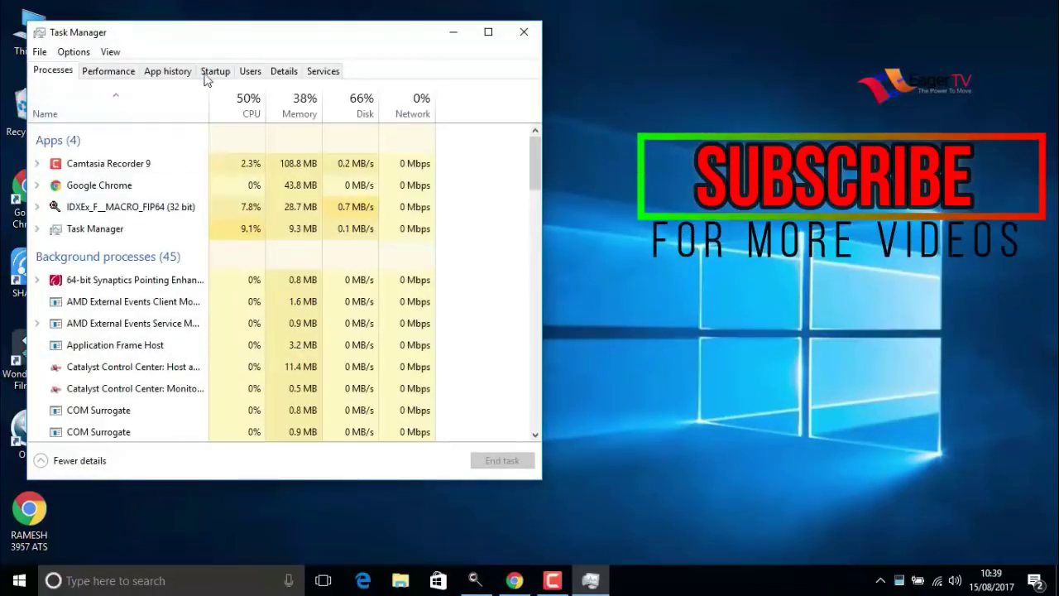
left_click(211, 73)
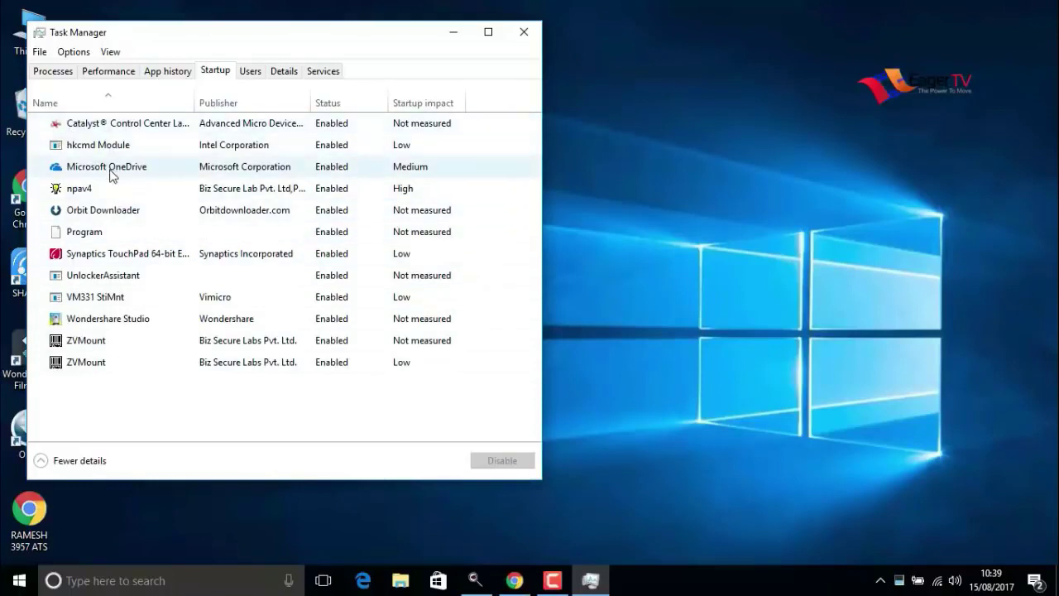
left_click(119, 219)
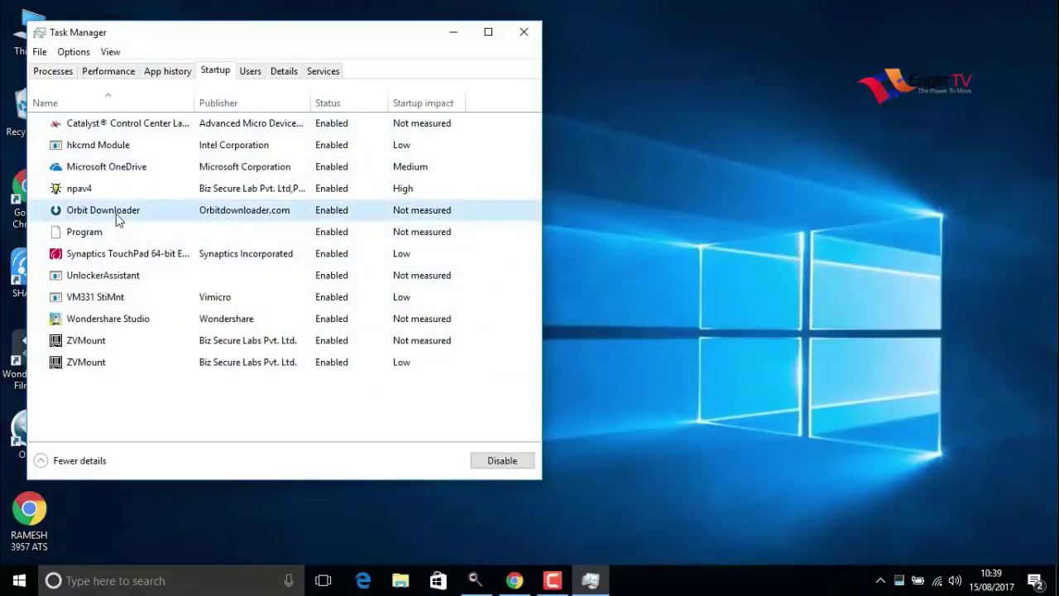
left_click(505, 462)
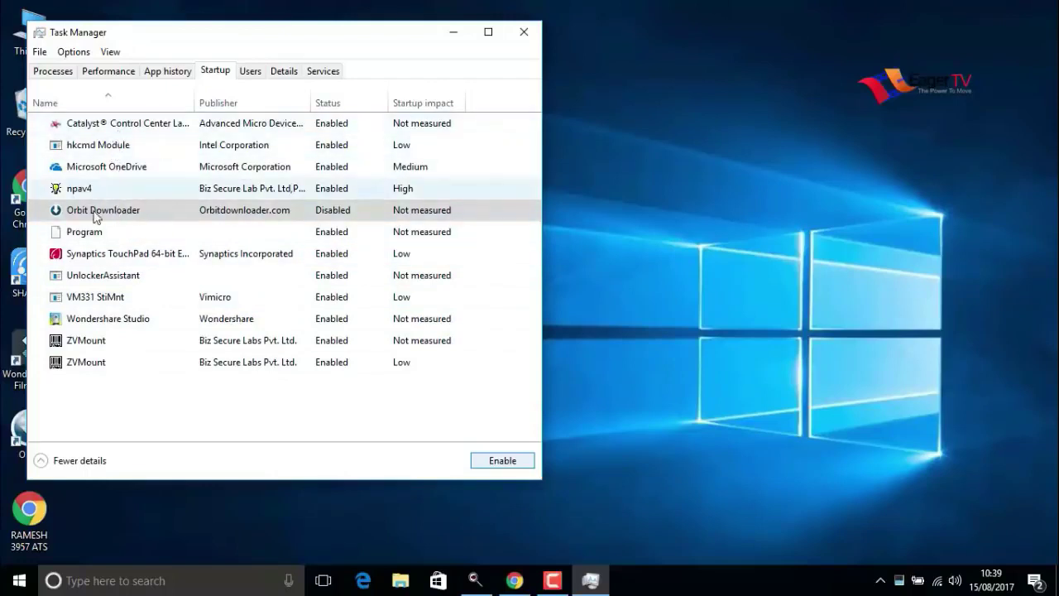
Step: Disable Wondershare Studio at startup and close Task Manager
left_click(102, 364)
left_click(103, 348)
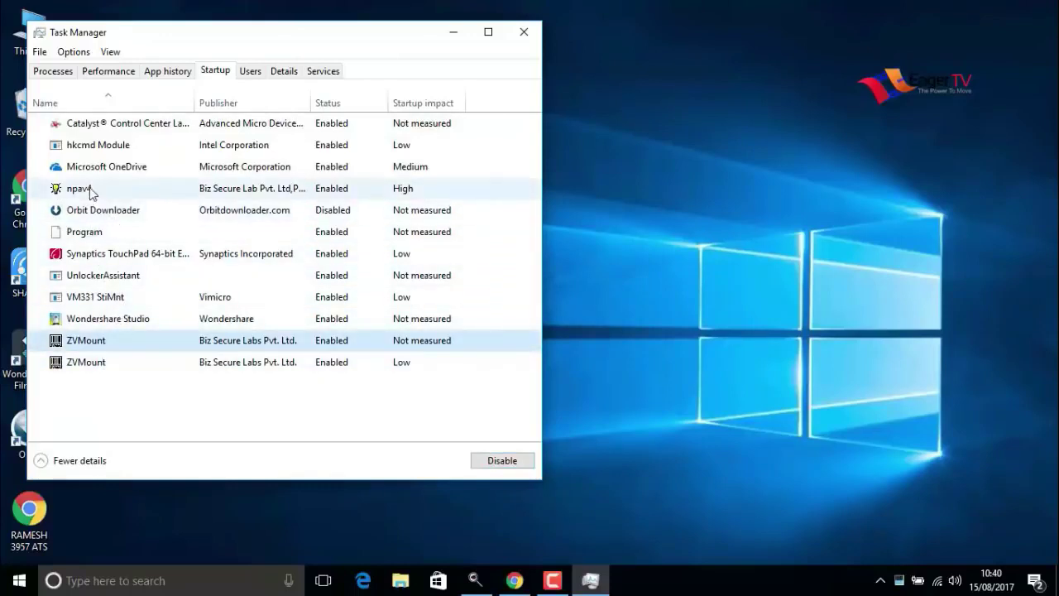
left_click(137, 172)
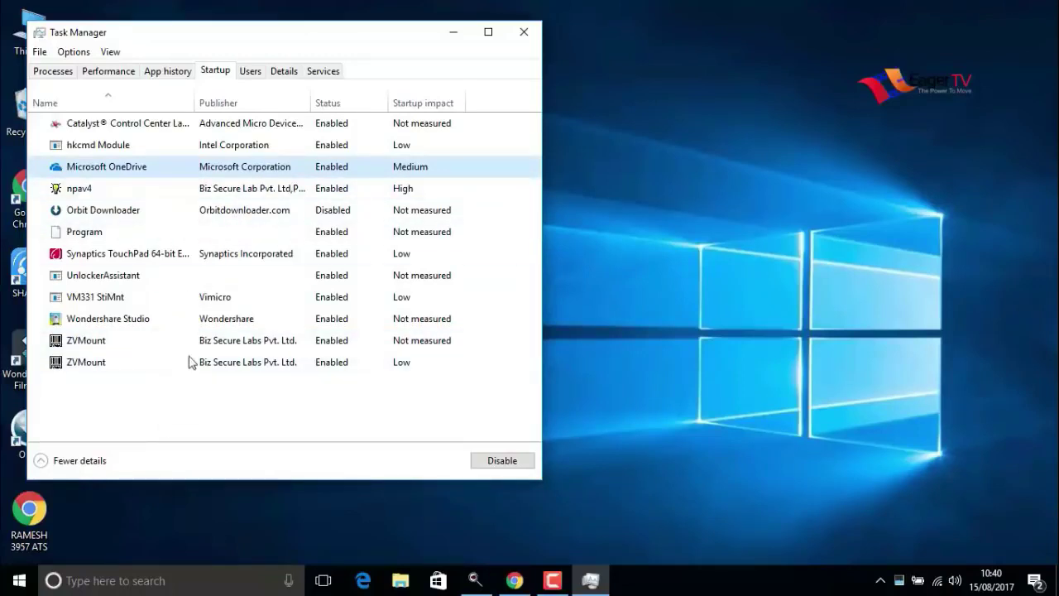
left_click(225, 330)
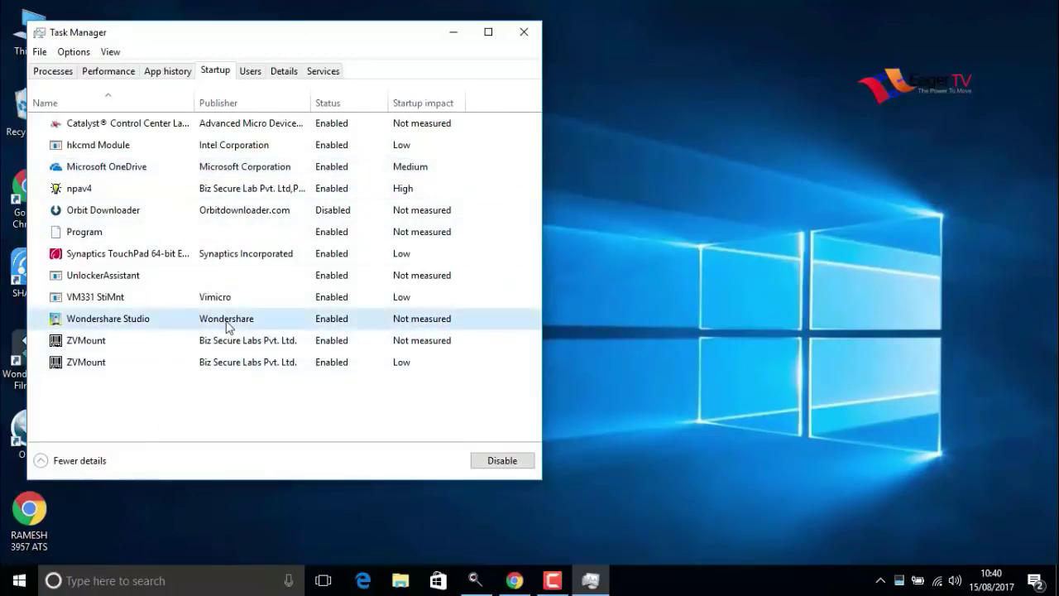
left_click(496, 461)
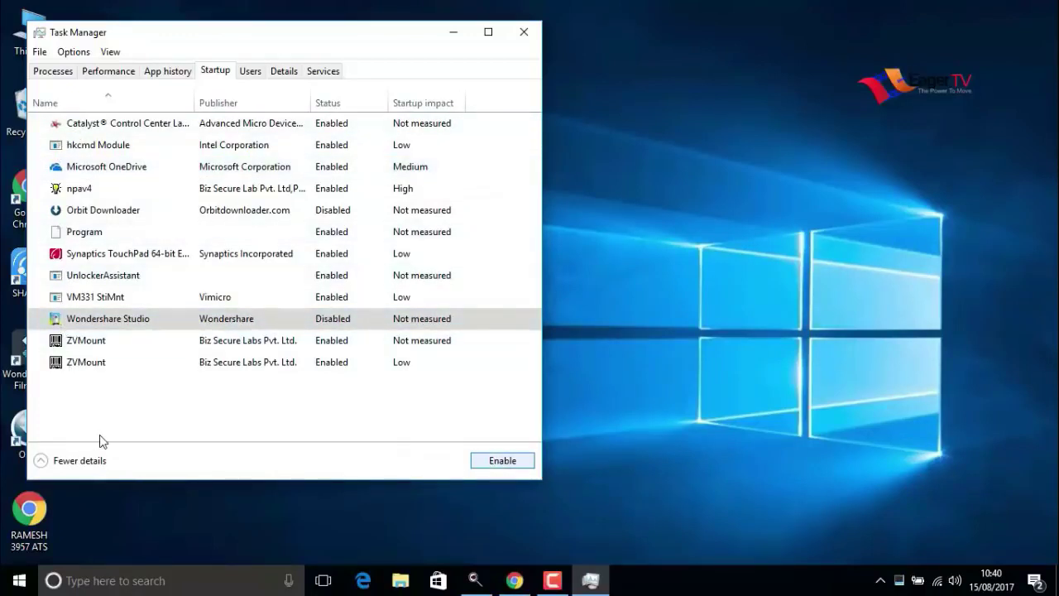
left_click(524, 31)
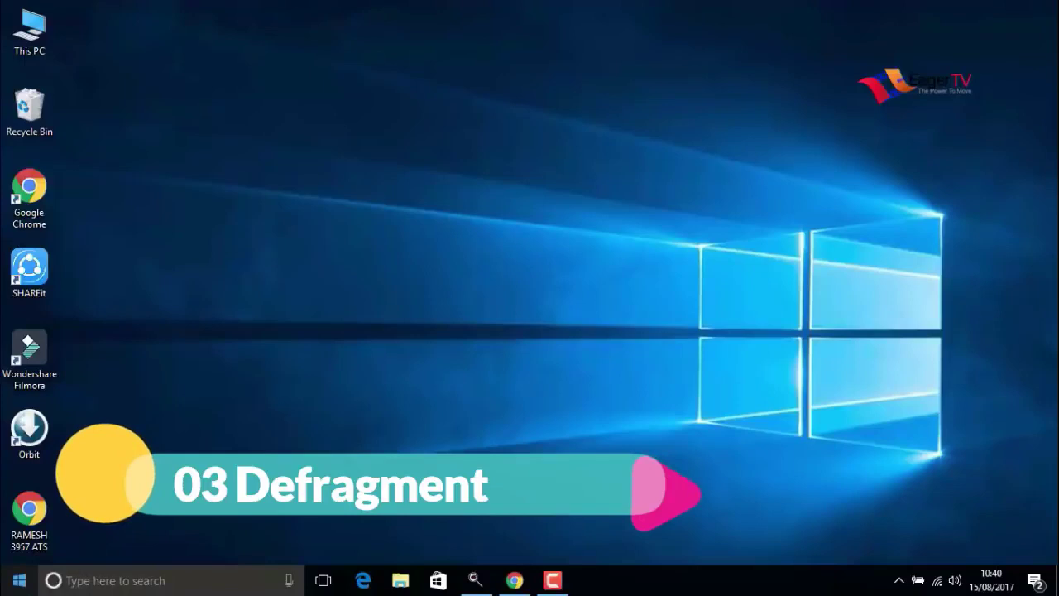
Step: Search Start for 'defr' and launch Defragment and Optimize Drives
key("super")
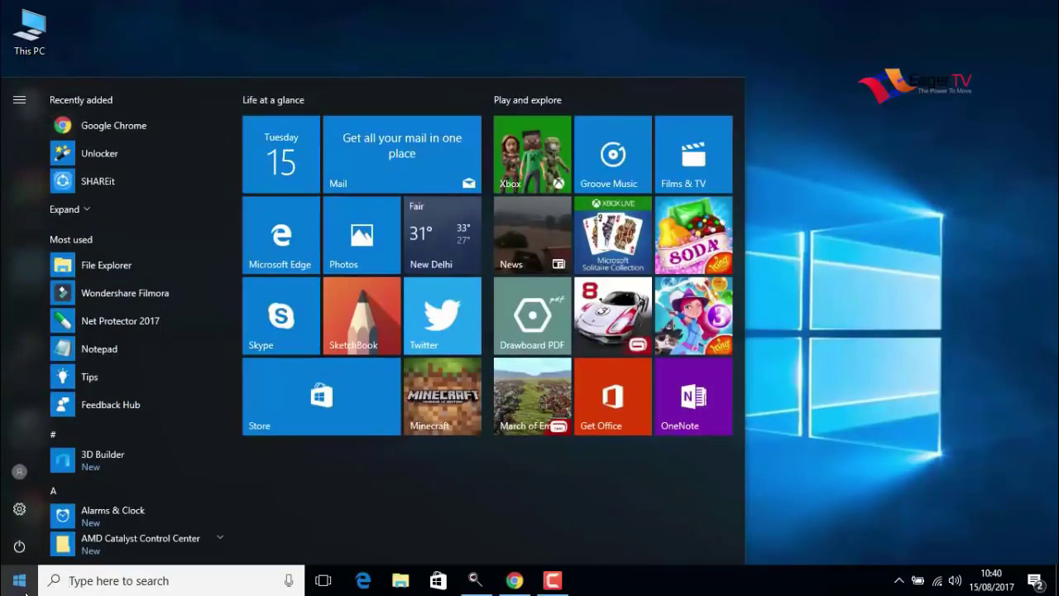
type("def")
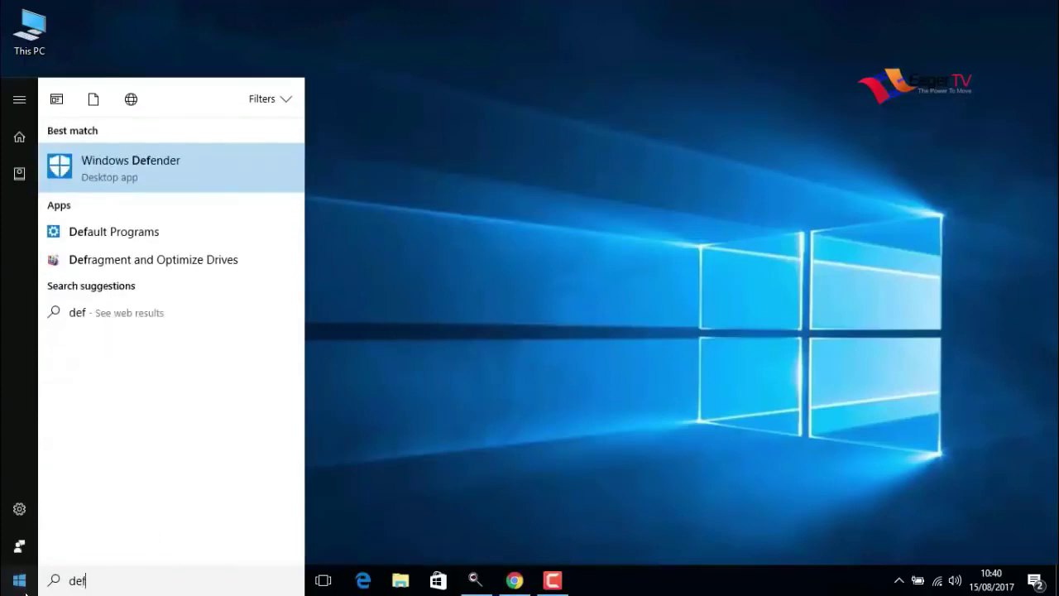
type("r")
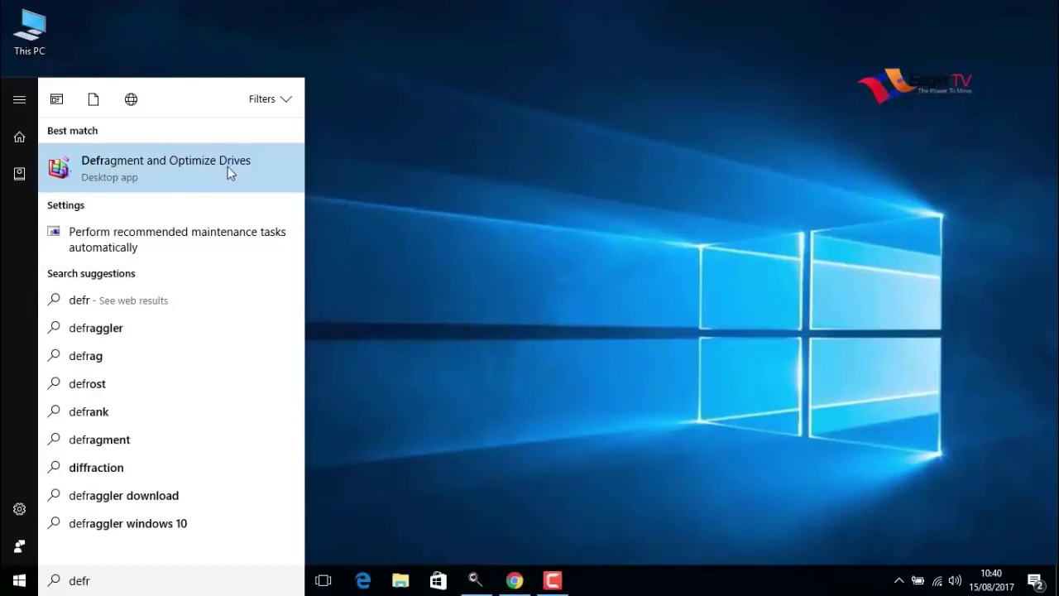
left_click(173, 168)
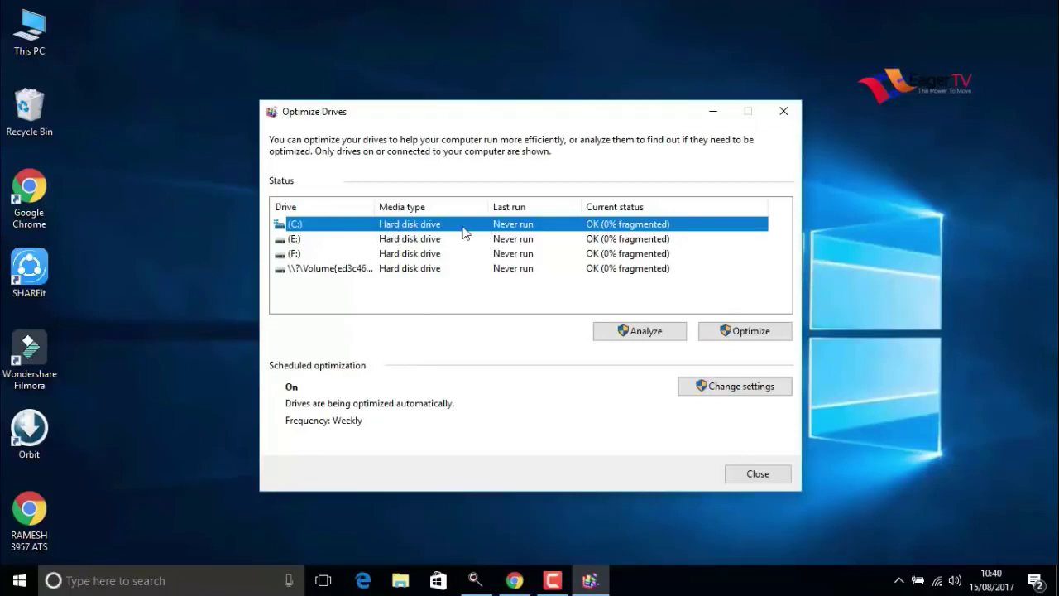
Step: Optimize drive (C:) and close Optimize Drives
left_click(726, 334)
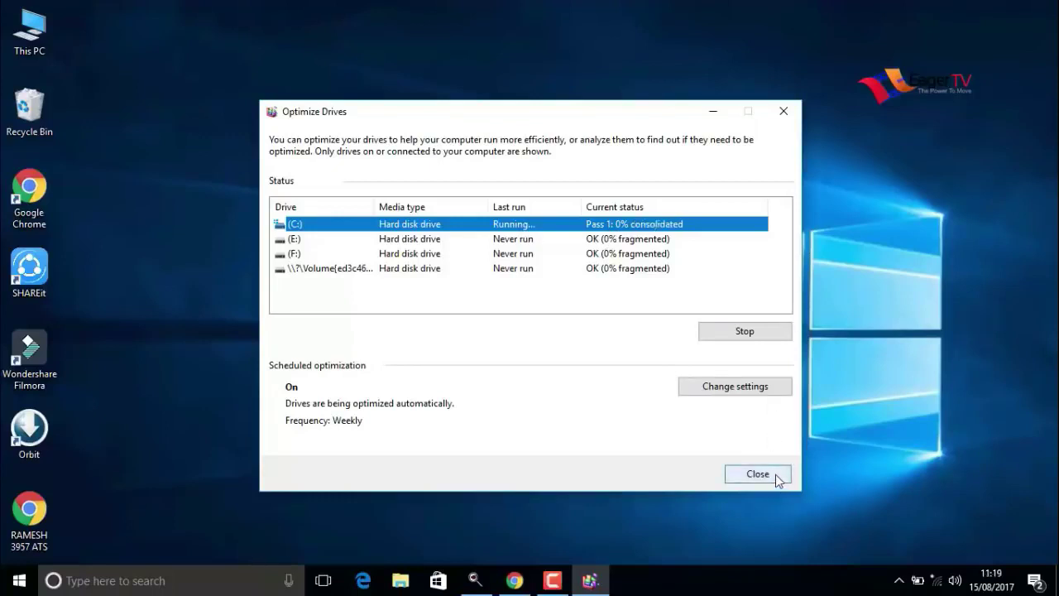
left_click(775, 475)
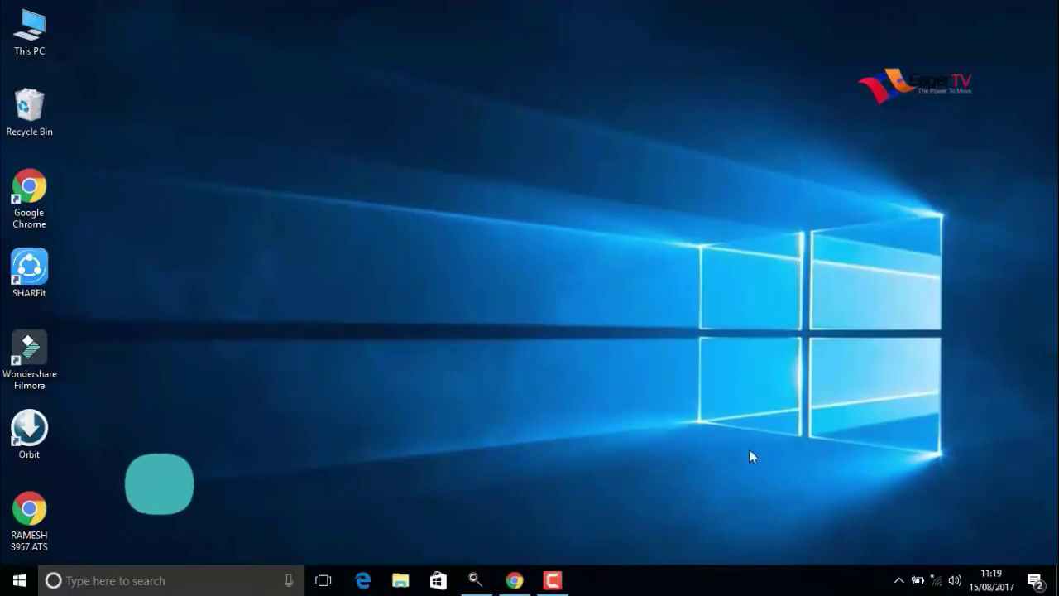
Step: Open This PC and bring up the Local Disk (C:) Properties dialog
double_click(32, 38)
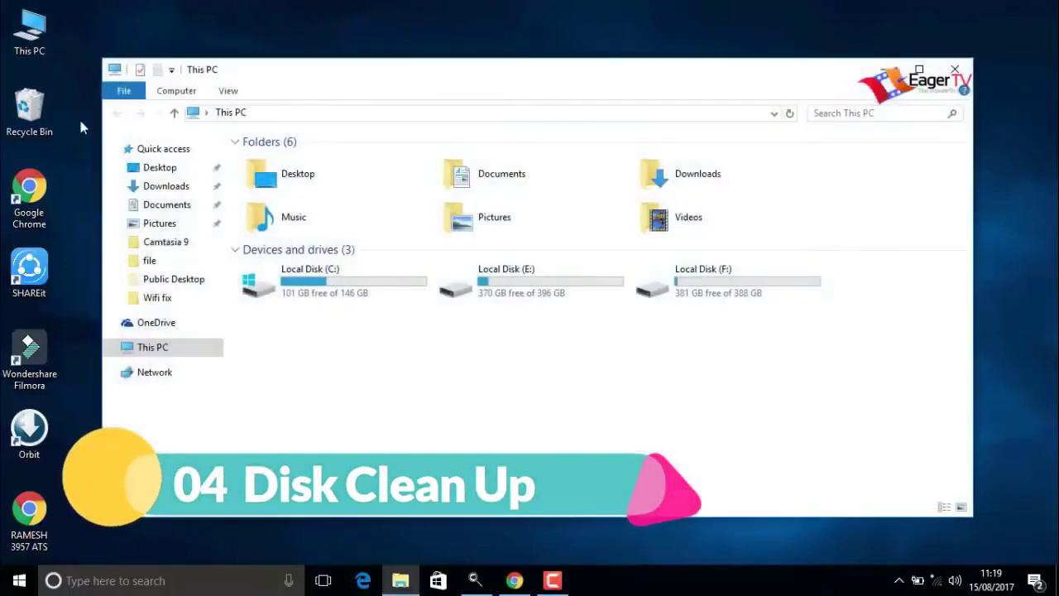
right_click(335, 290)
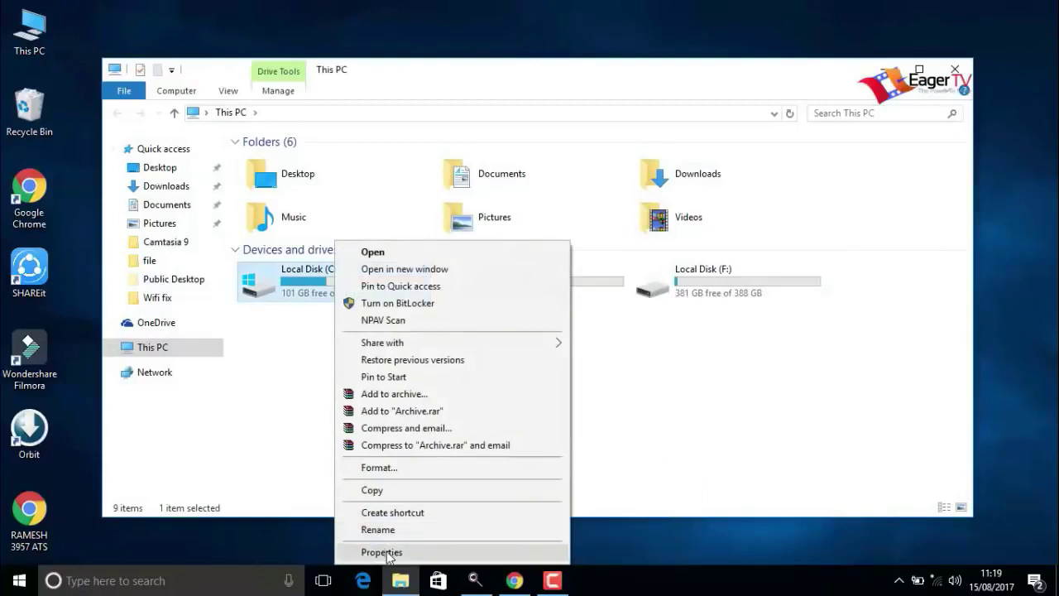
left_click(387, 551)
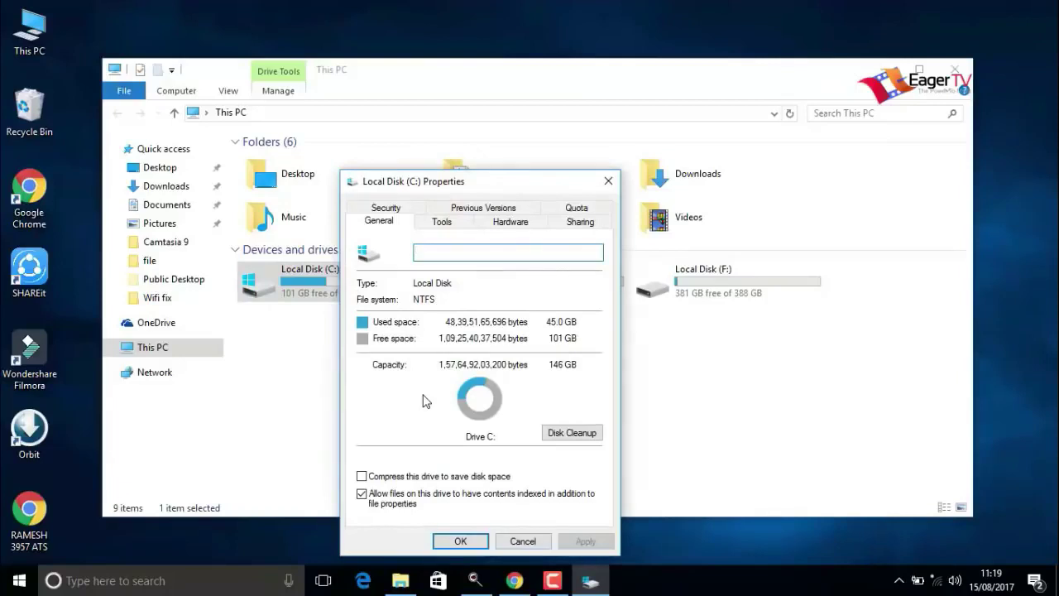
Step: Run Disk Cleanup on C: to delete the checked files, then close Properties and This PC
left_click(562, 438)
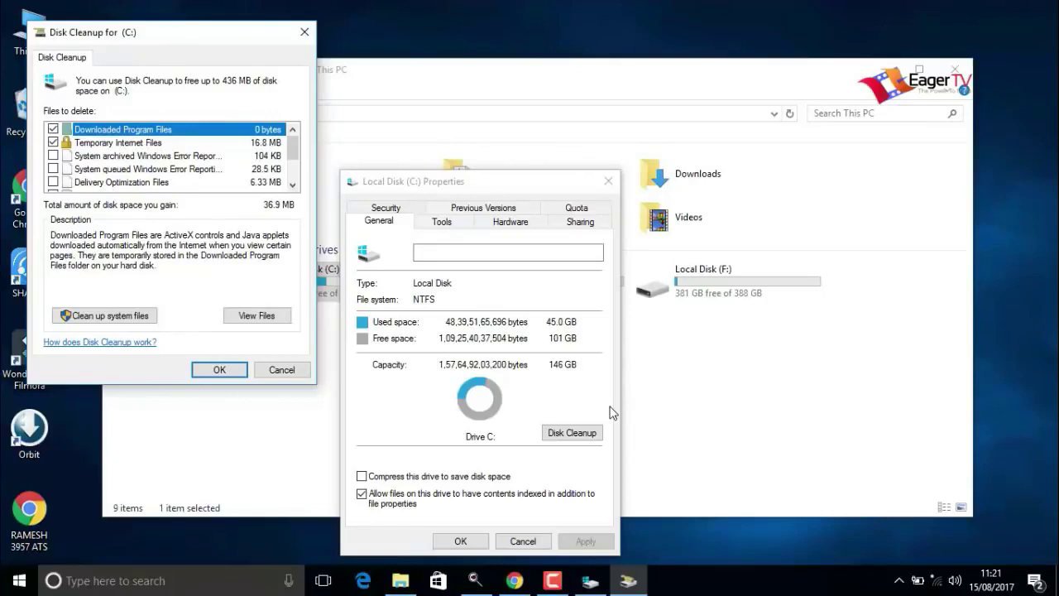
left_click(98, 316)
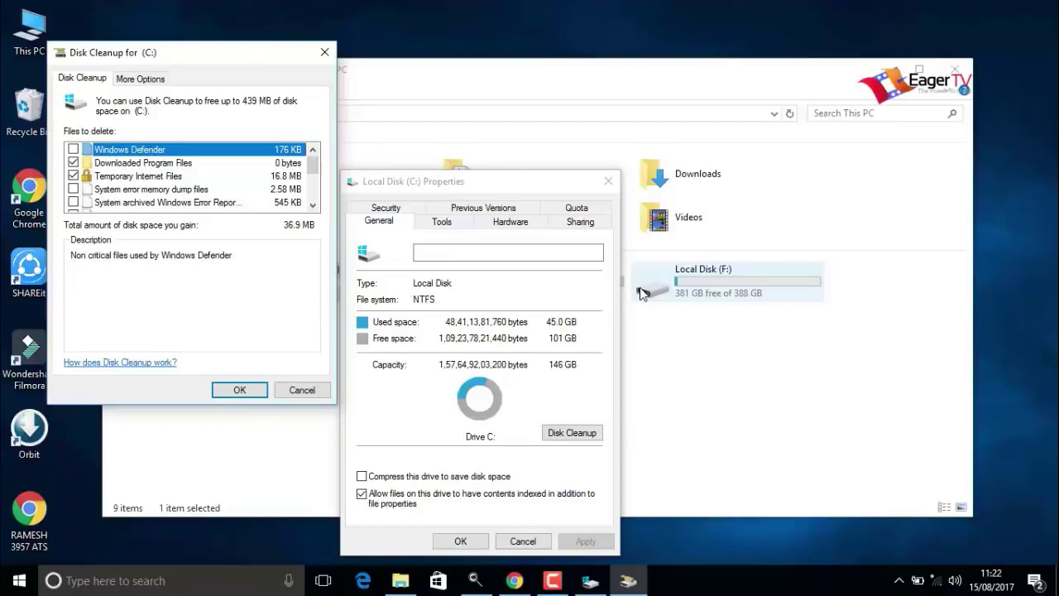
left_click(237, 393)
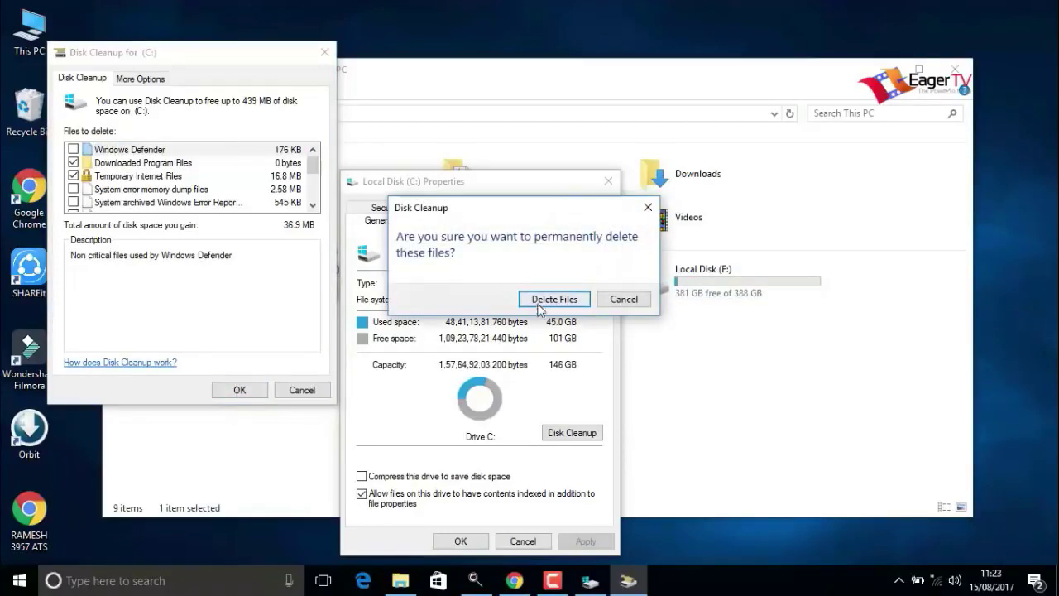
left_click(552, 300)
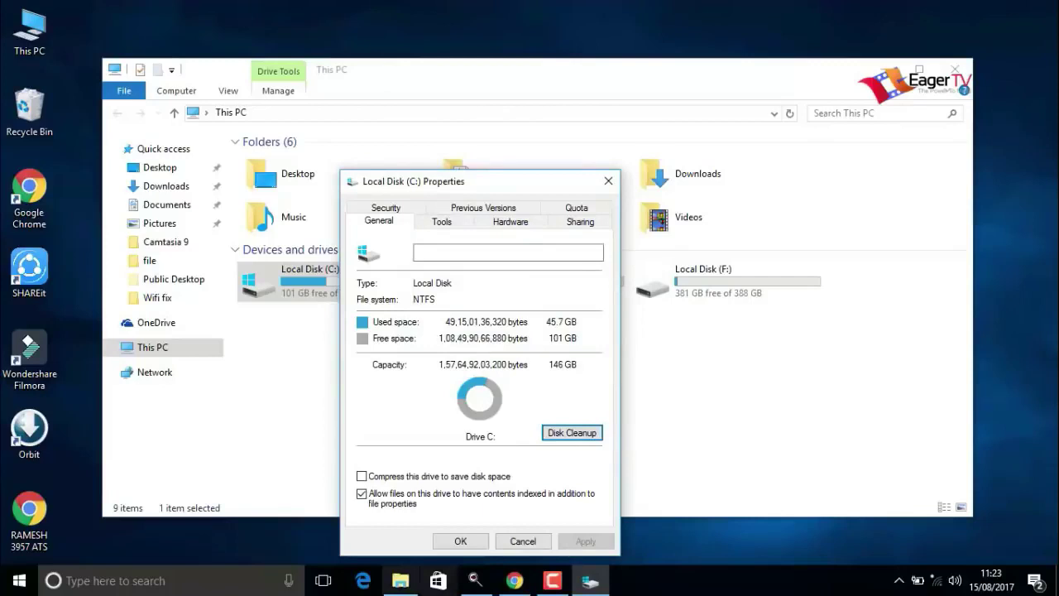
left_click(449, 542)
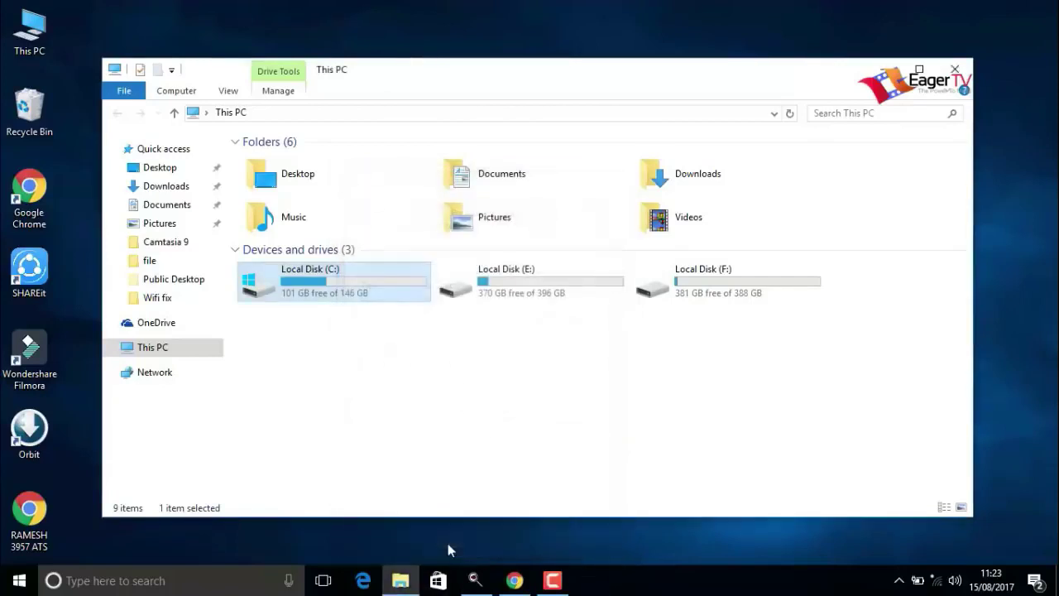
left_click(952, 68)
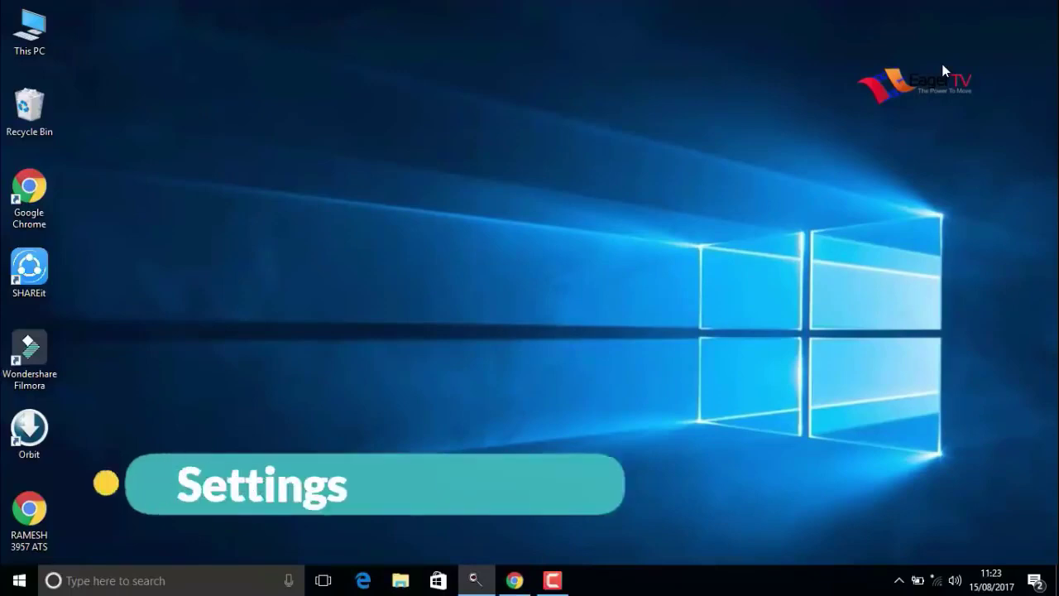
Step: Search Start for 'system', open the System page, then Advanced system settings
left_click(18, 582)
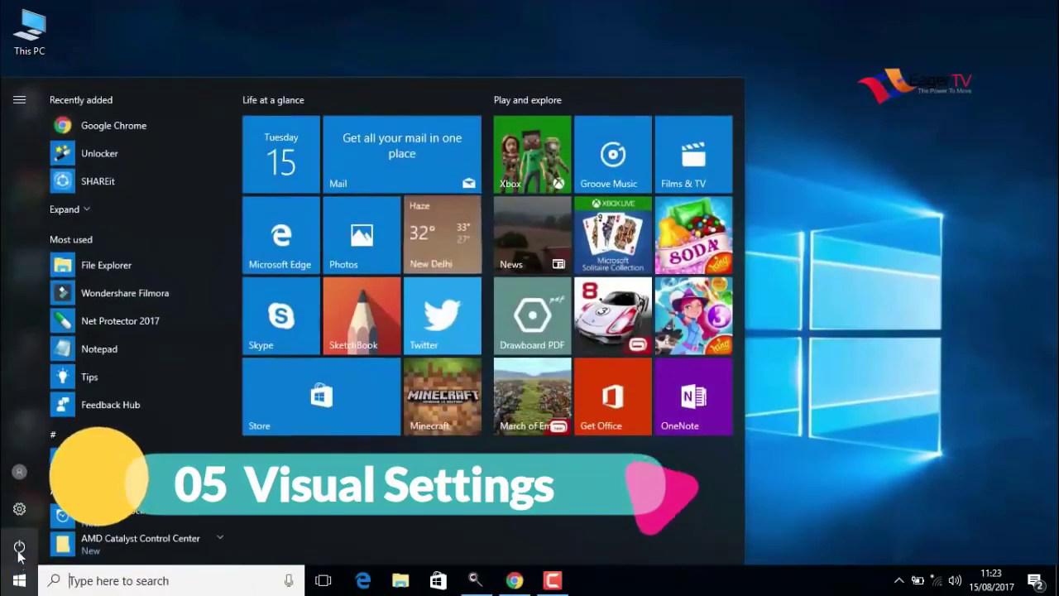
type("s")
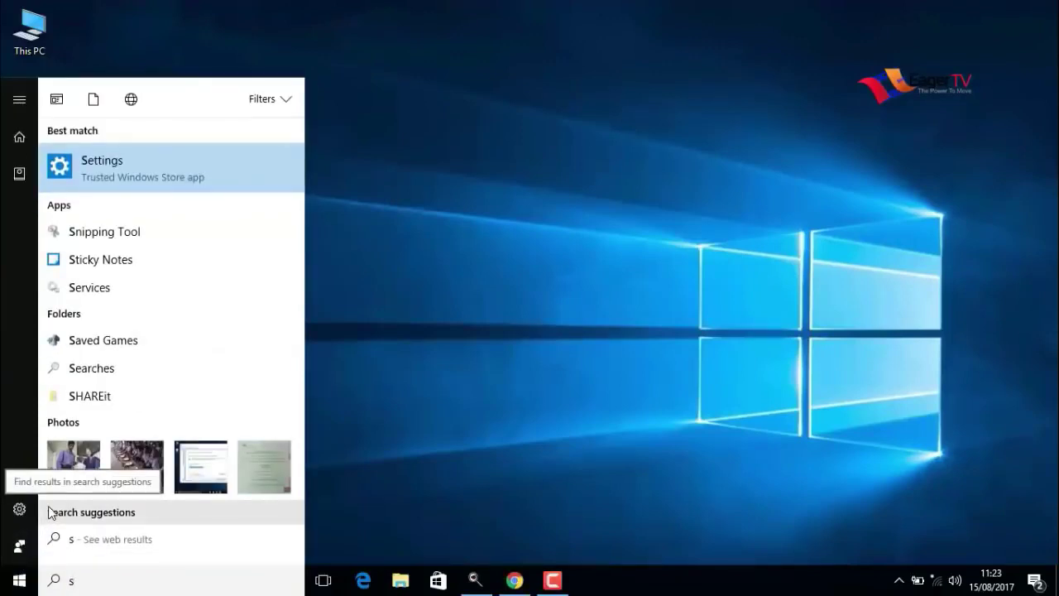
type("ys")
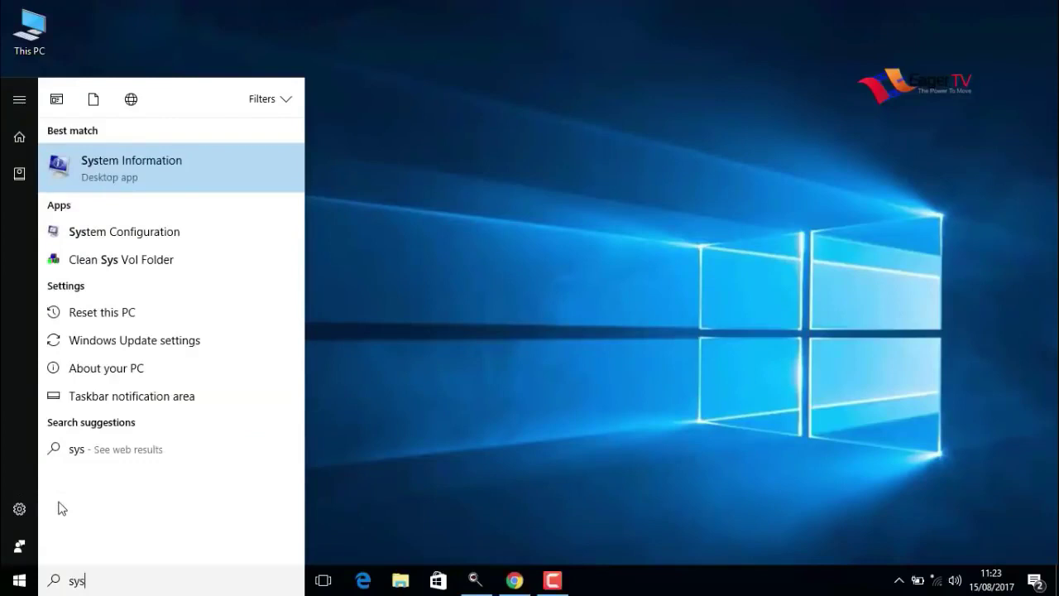
type("t")
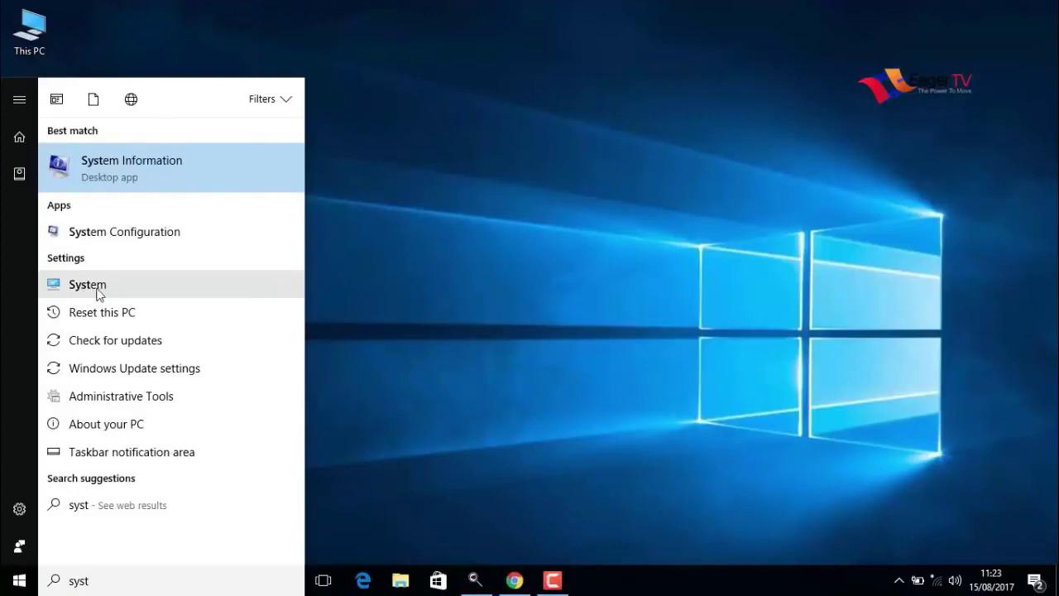
type("em")
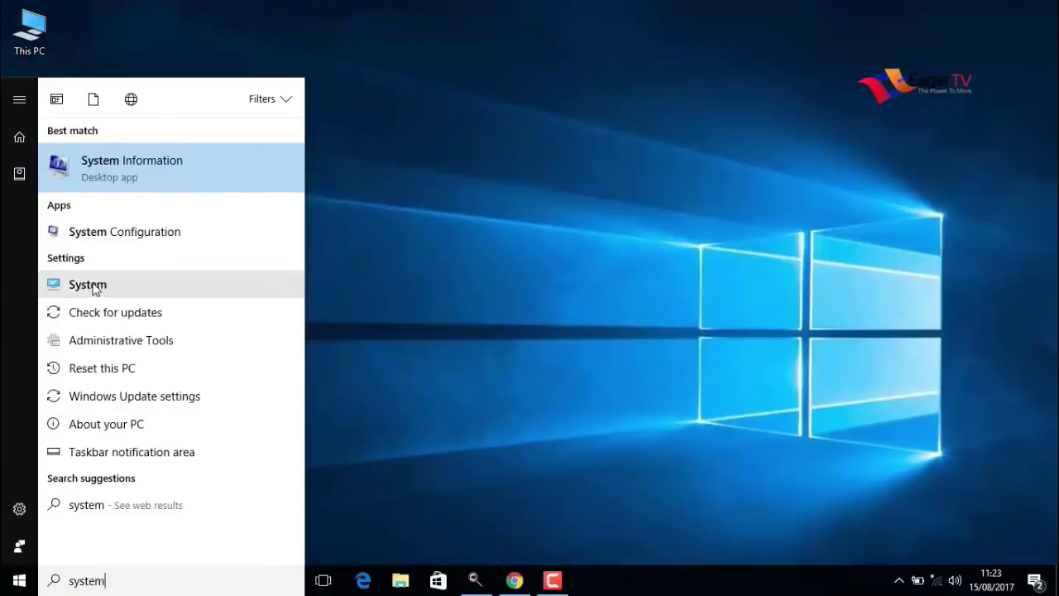
left_click(86, 291)
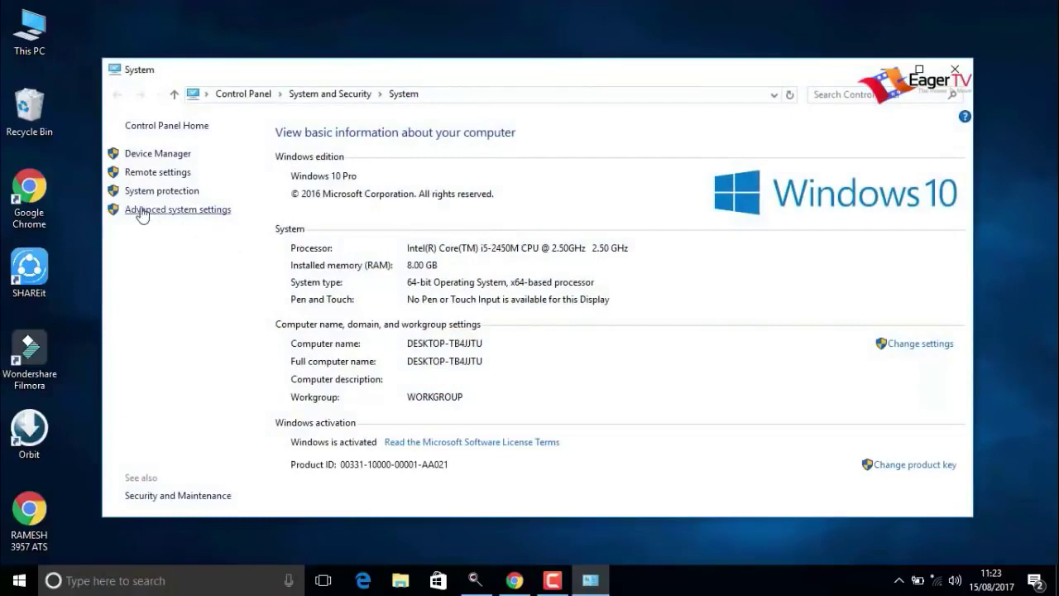
left_click(165, 212)
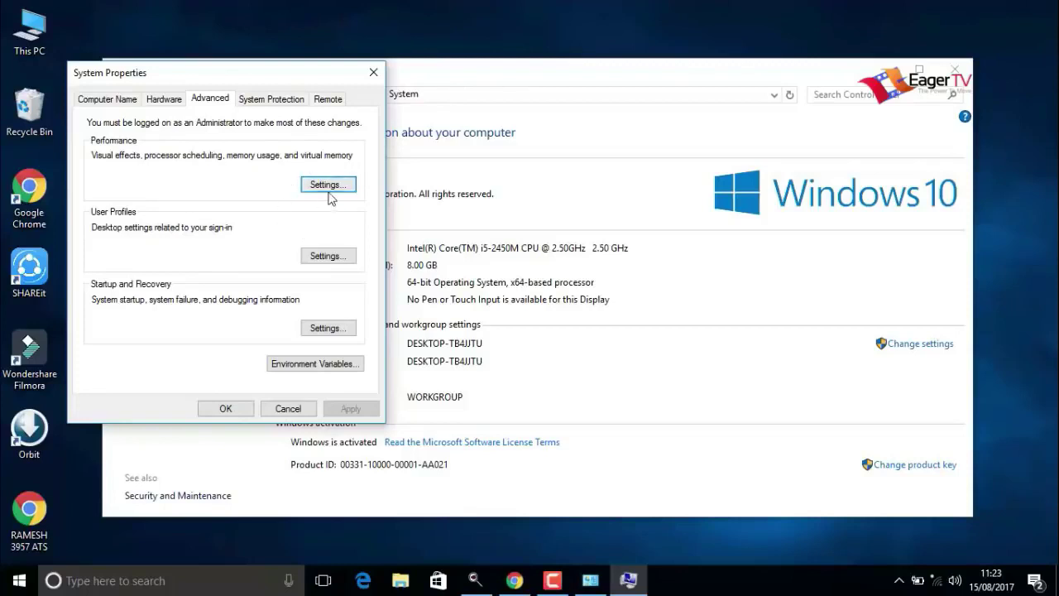
Step: Set visual effects to best performance with mouse-pointer shadows kept, apply, and close everything
left_click(330, 186)
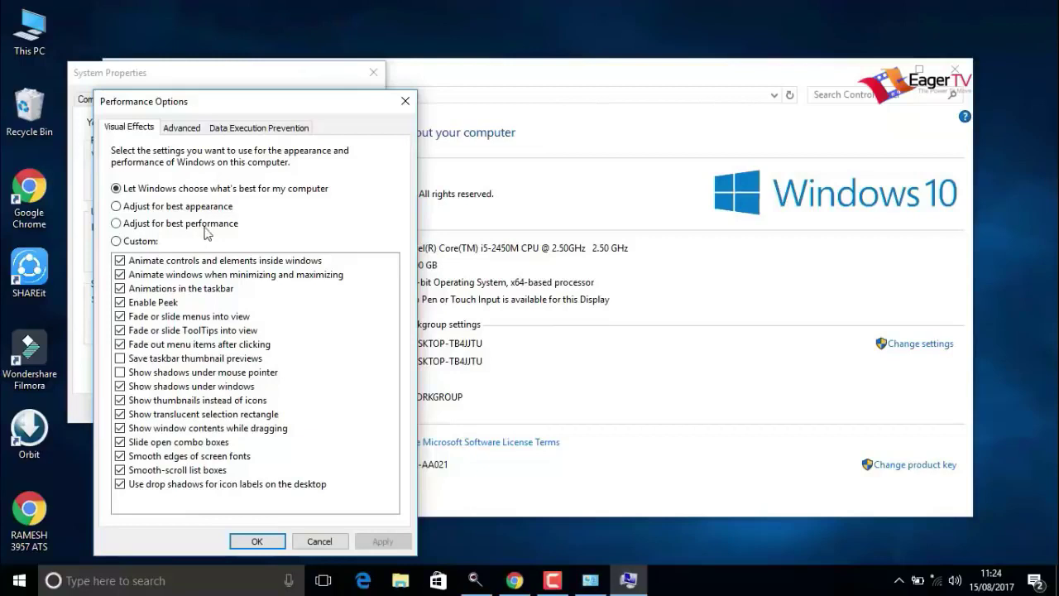
left_click(116, 223)
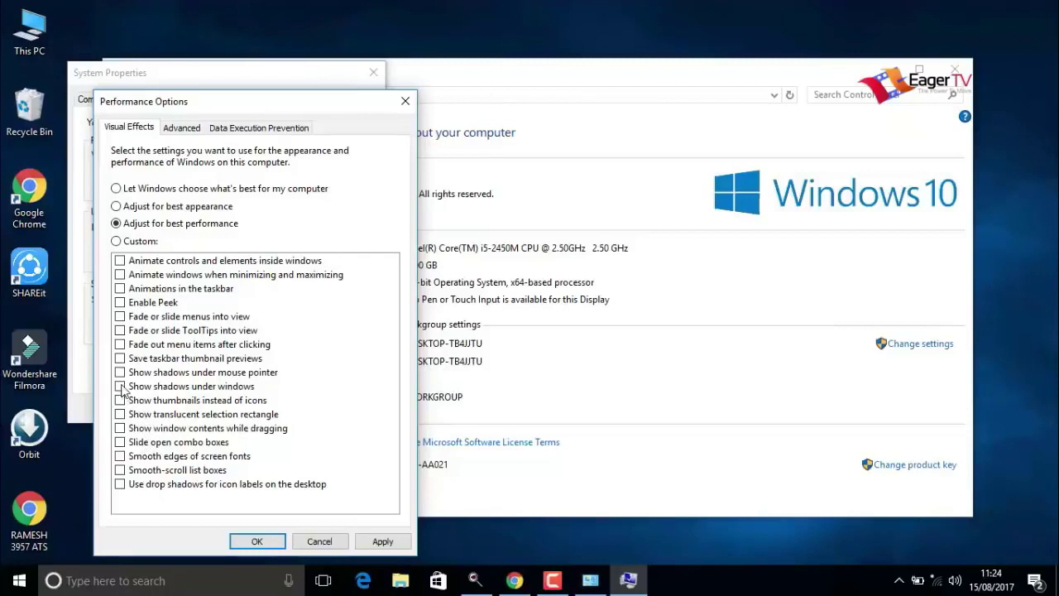
left_click(121, 373)
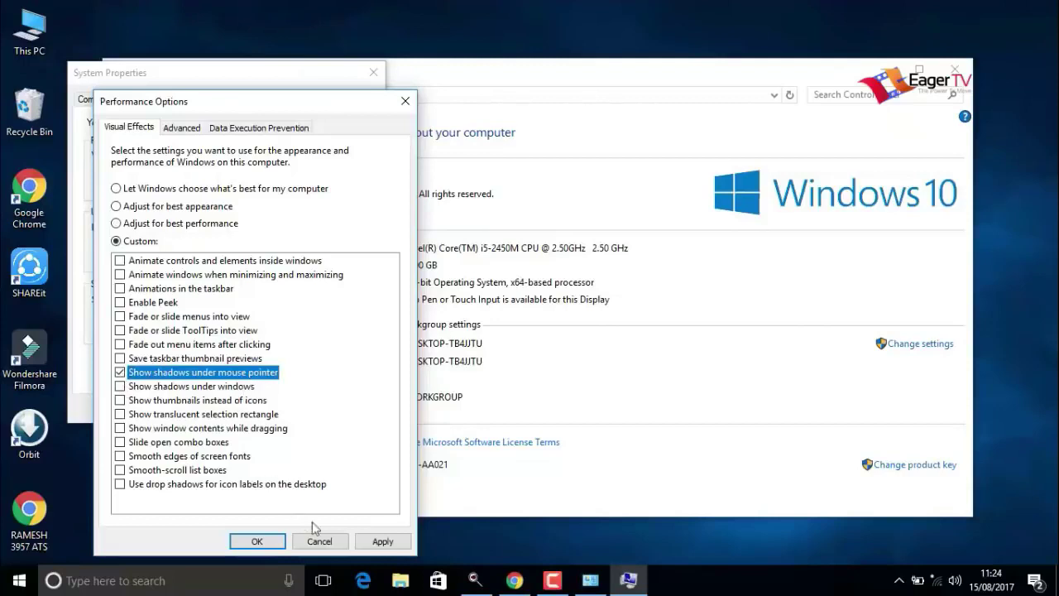
left_click(381, 542)
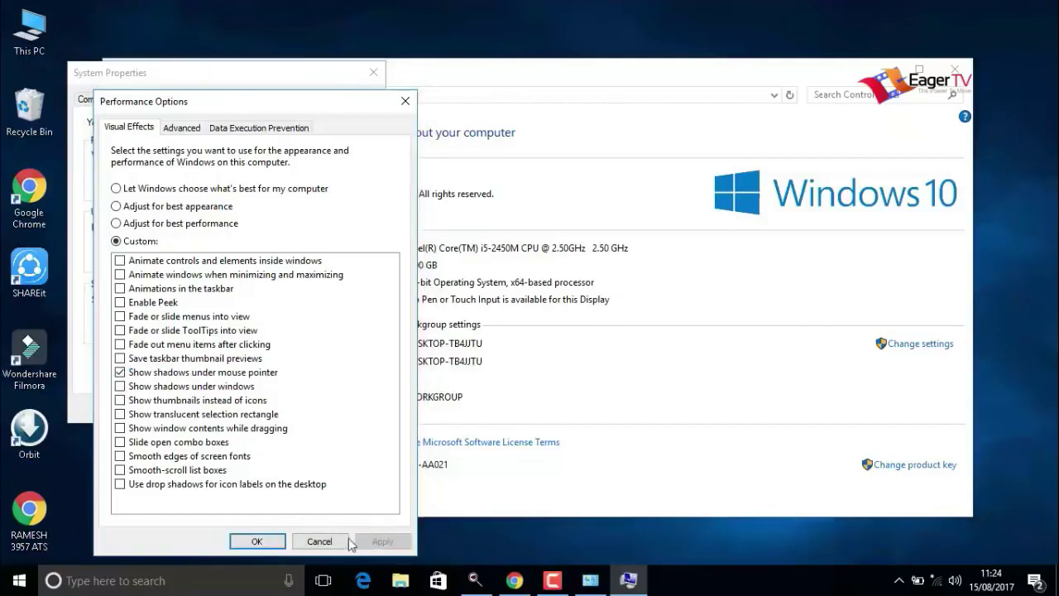
left_click(258, 542)
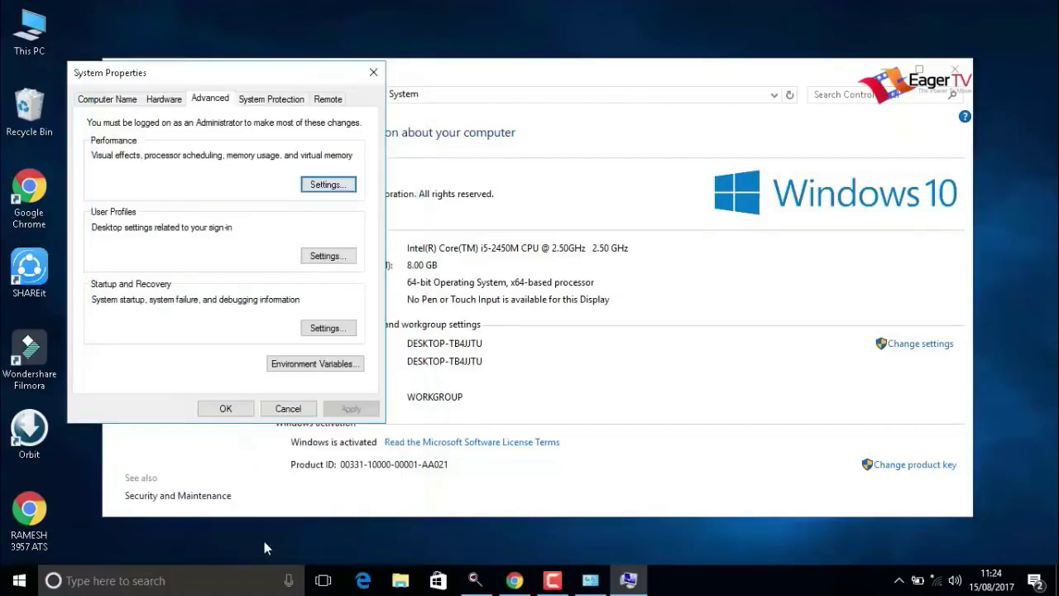
left_click(235, 411)
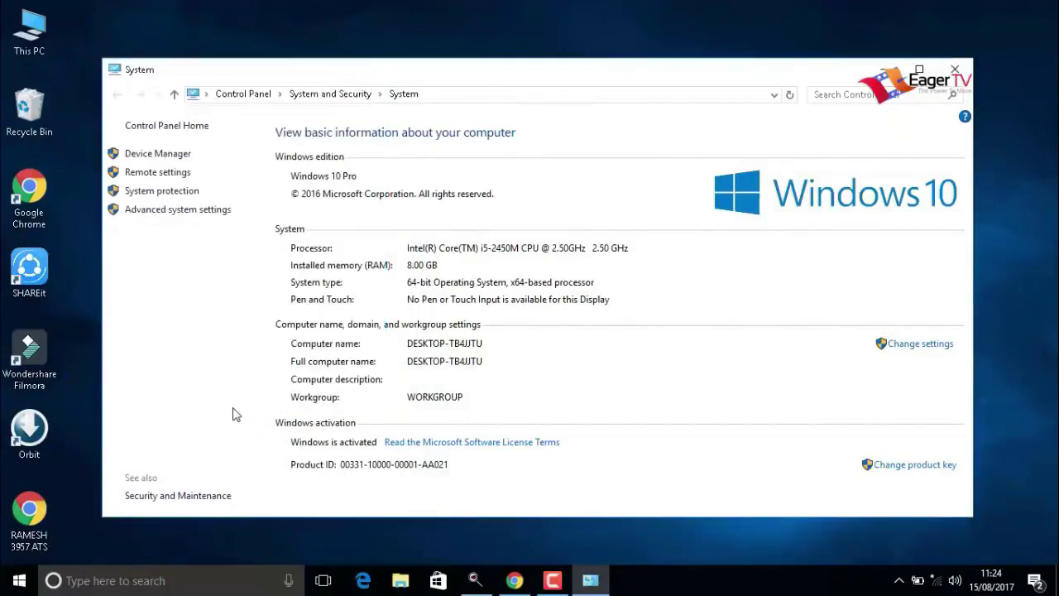
left_click(957, 72)
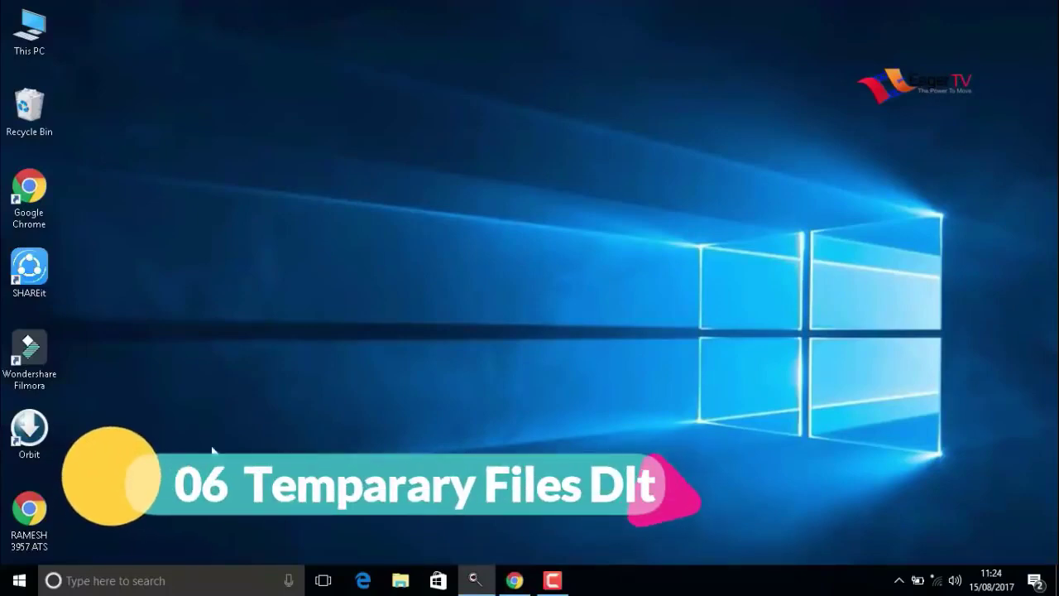
Step: Search Start for 'run', open the Run dialog, and start entering %temp%
left_click(4, 585)
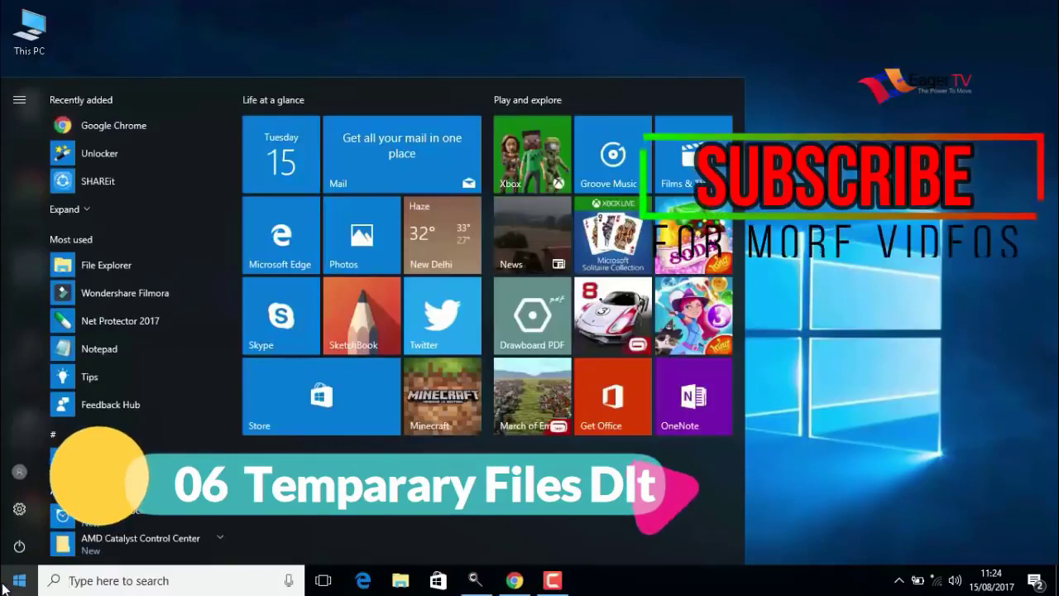
type("ru")
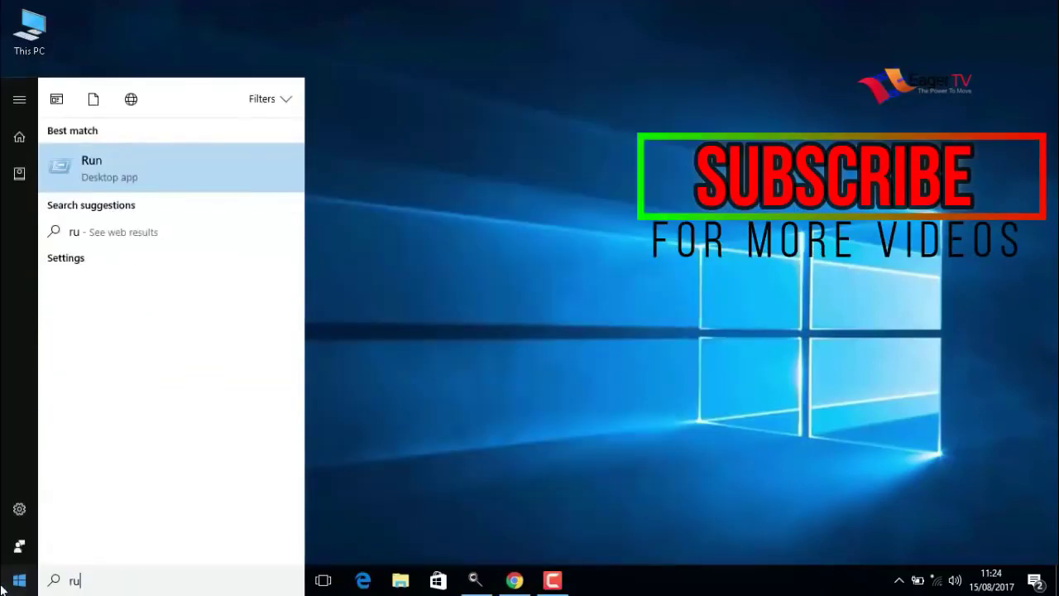
type("n")
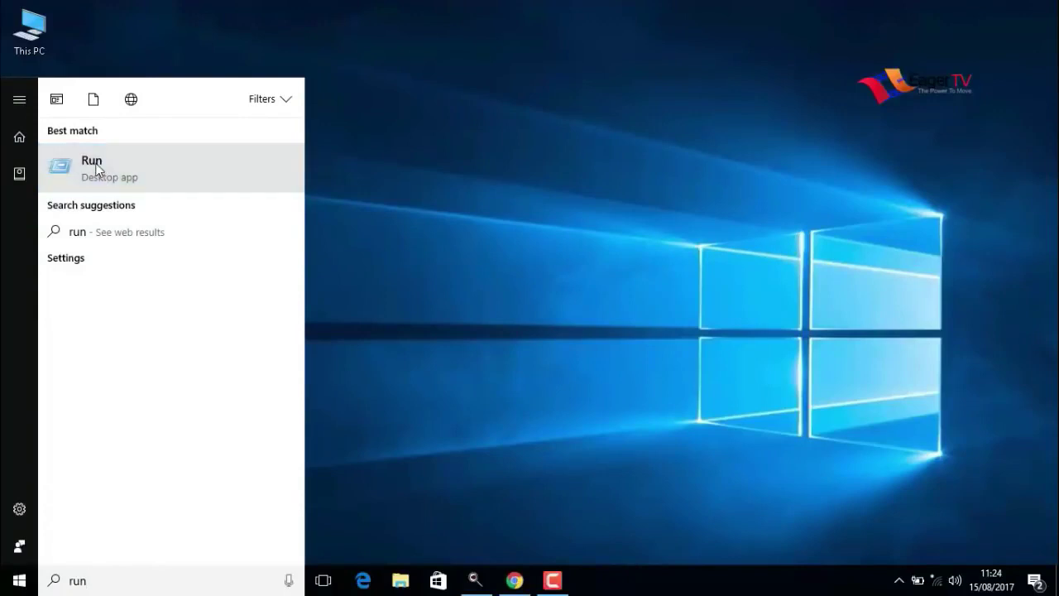
left_click(97, 170)
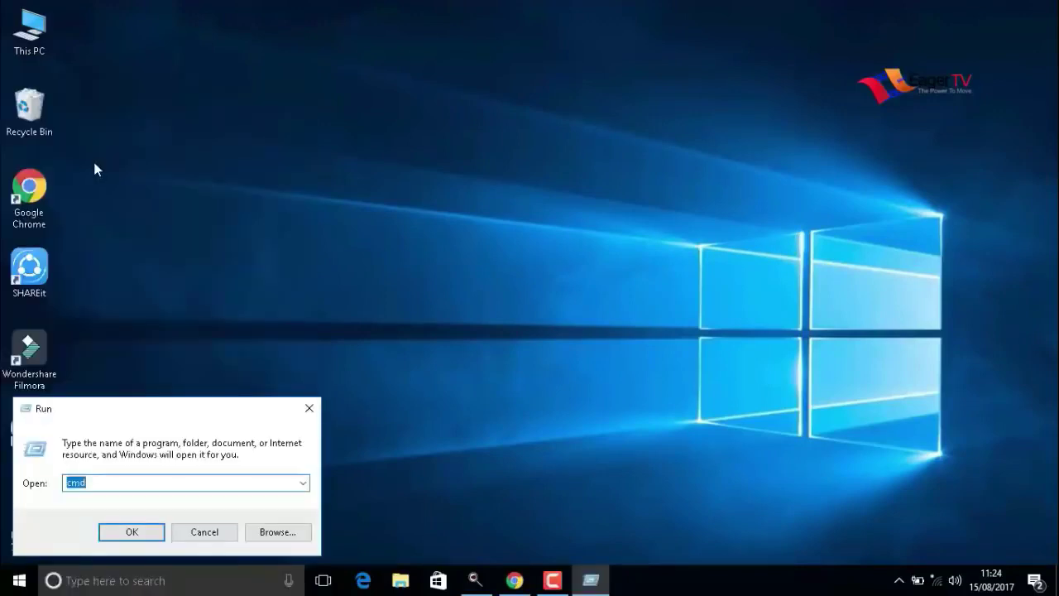
type("%")
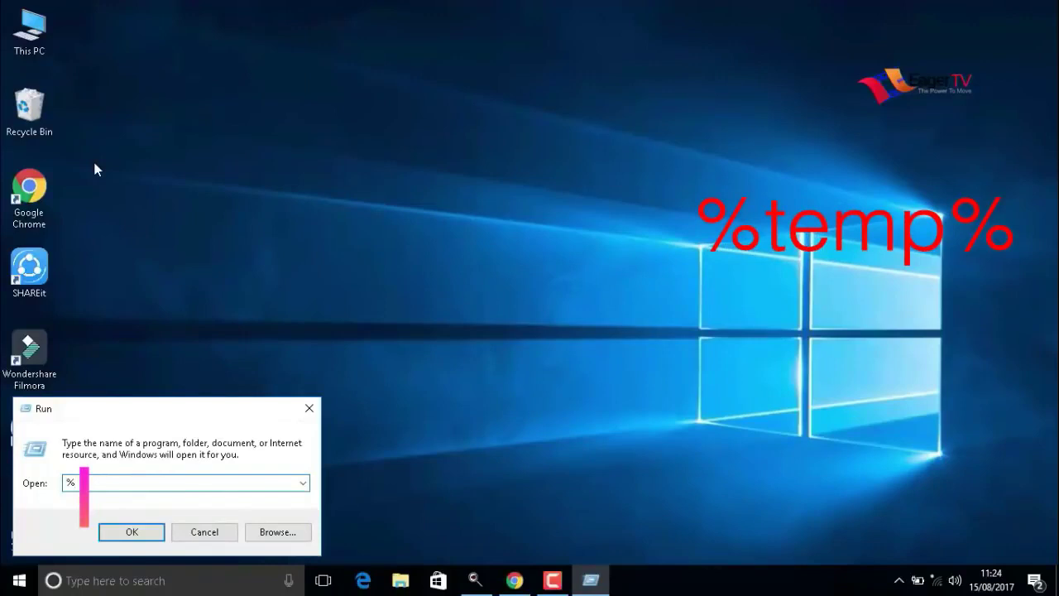
type("temp%")
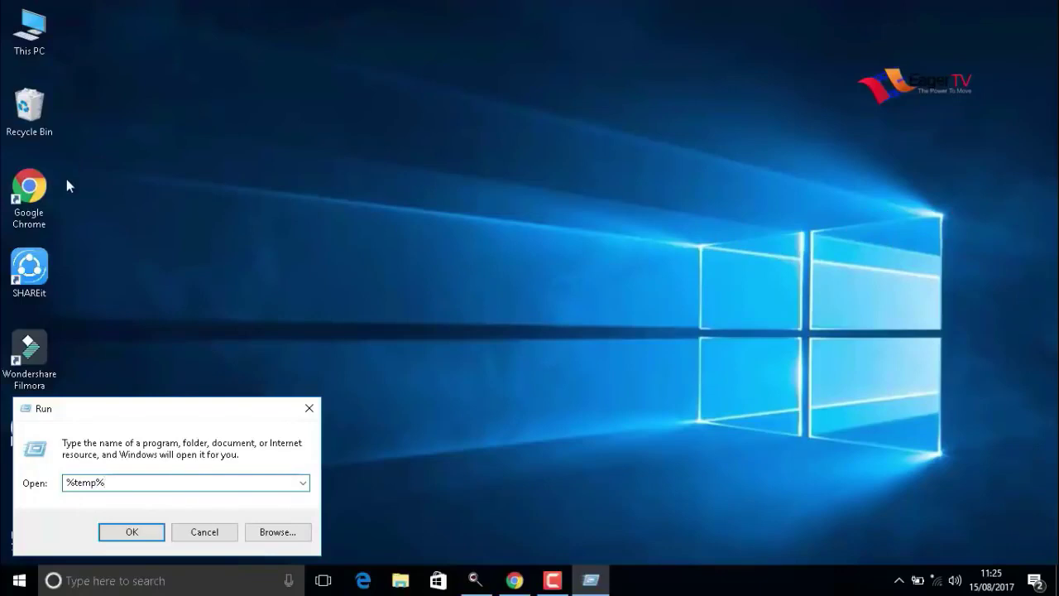
Step: Delete everything in the user Temp folder except the in-use CamRec0 folder, then close it
left_click(117, 536)
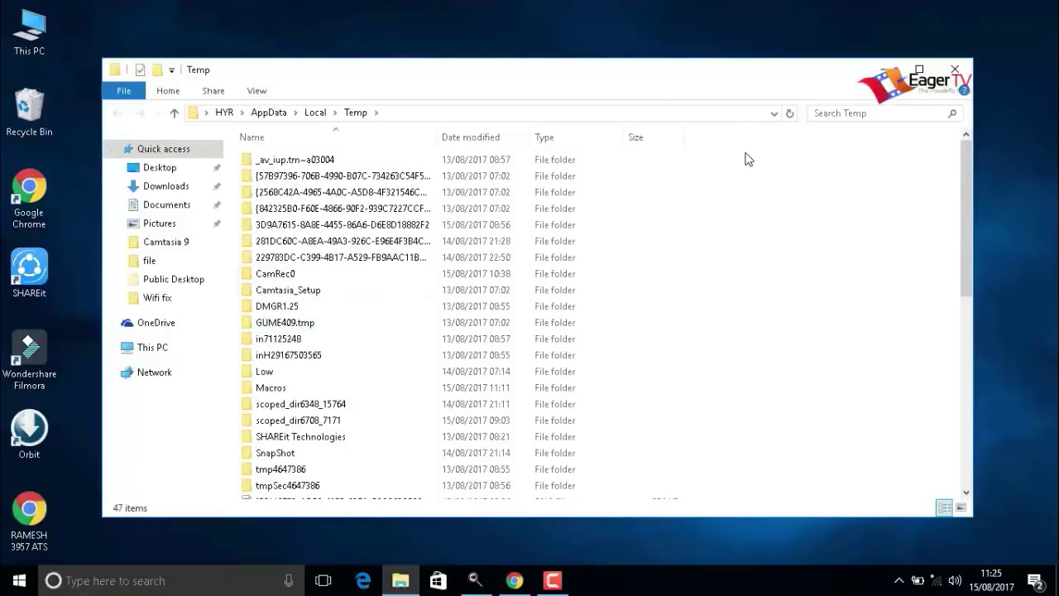
key("ctrl+a")
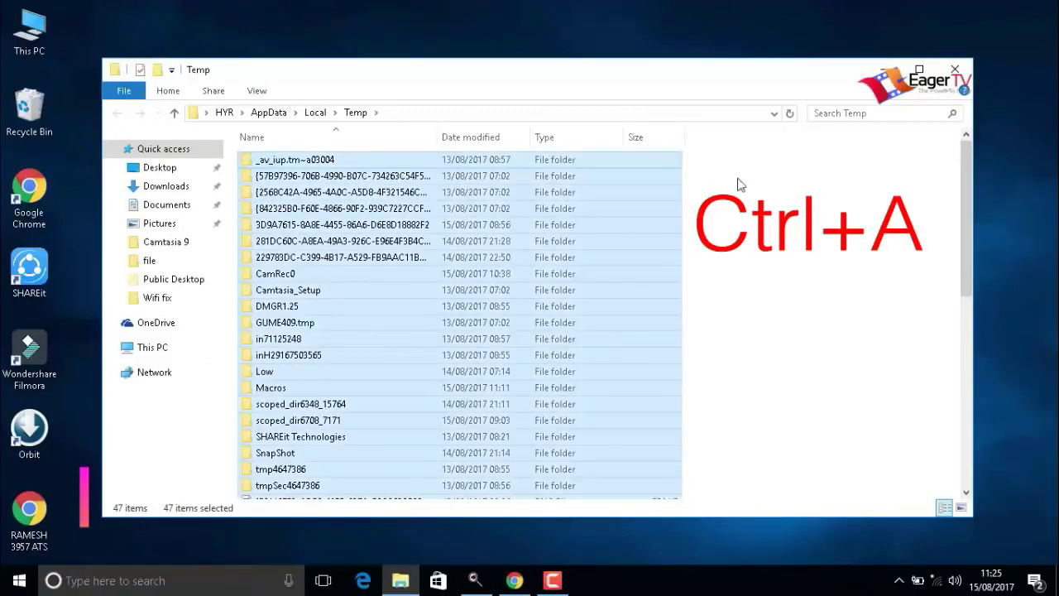
right_click(631, 280)
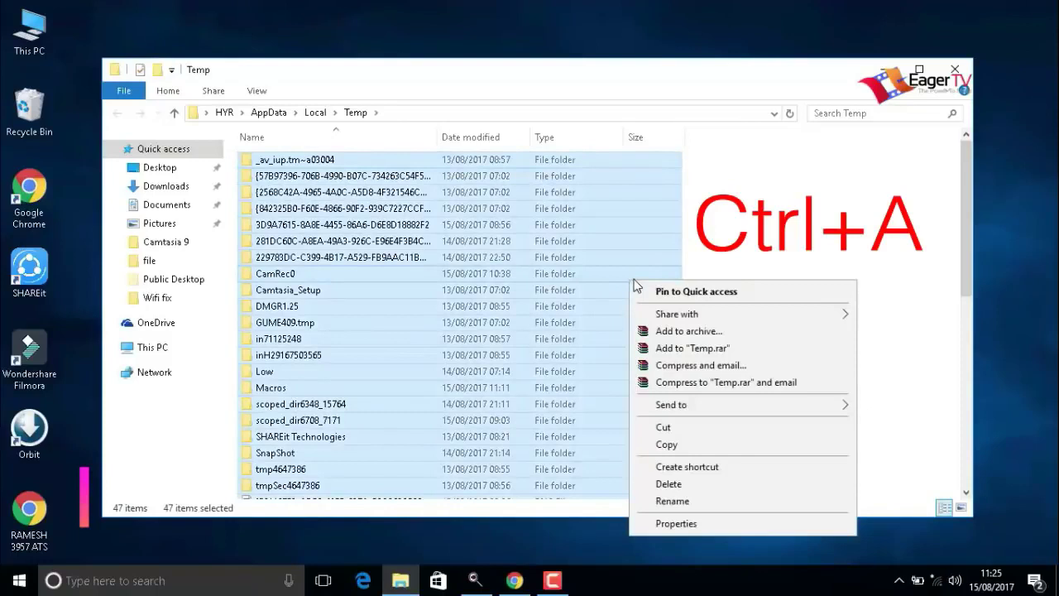
left_click(669, 484)
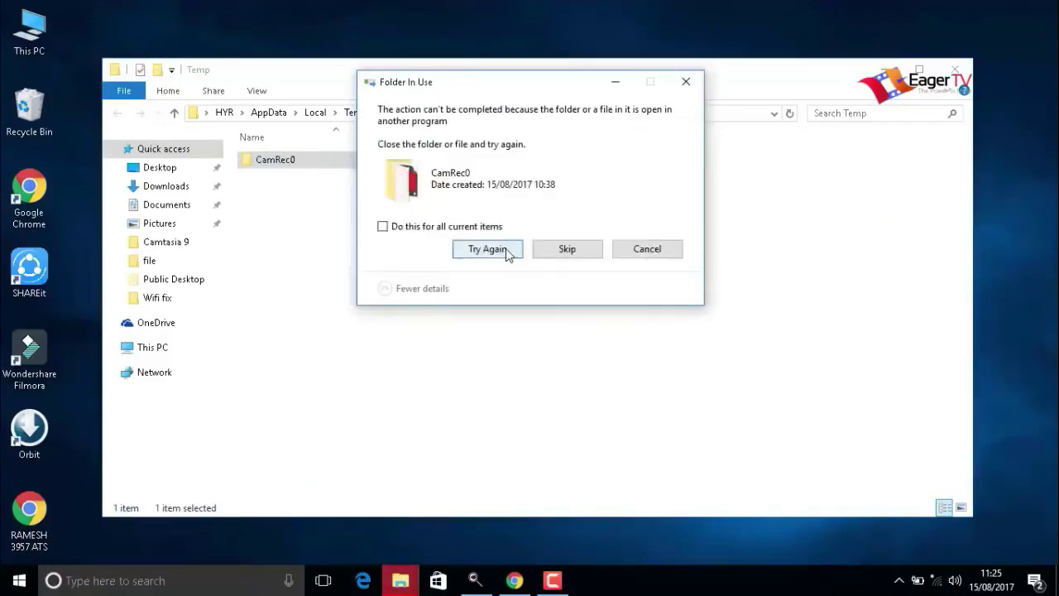
left_click(633, 251)
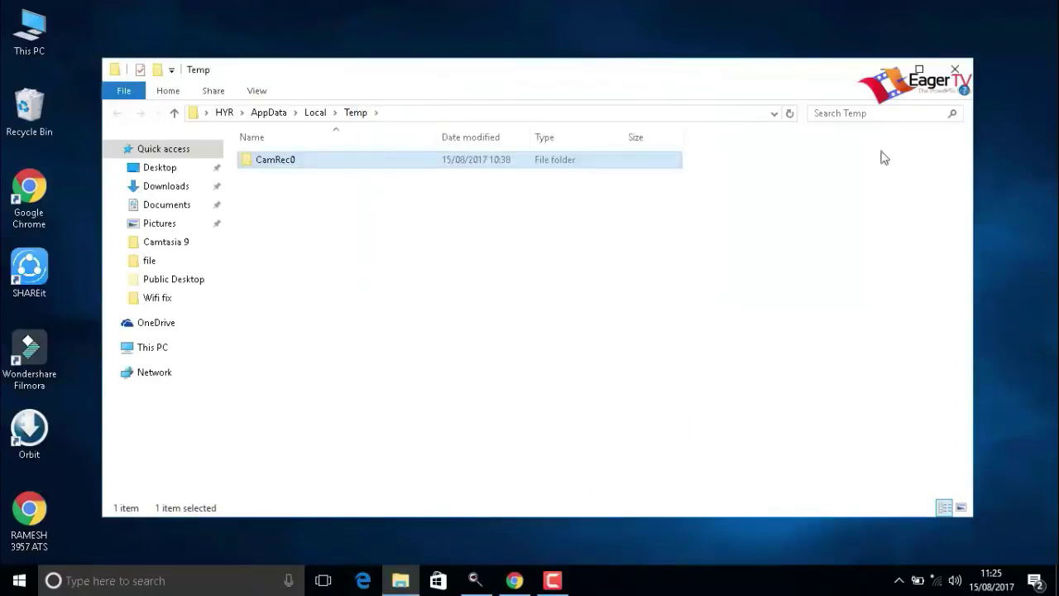
left_click(955, 70)
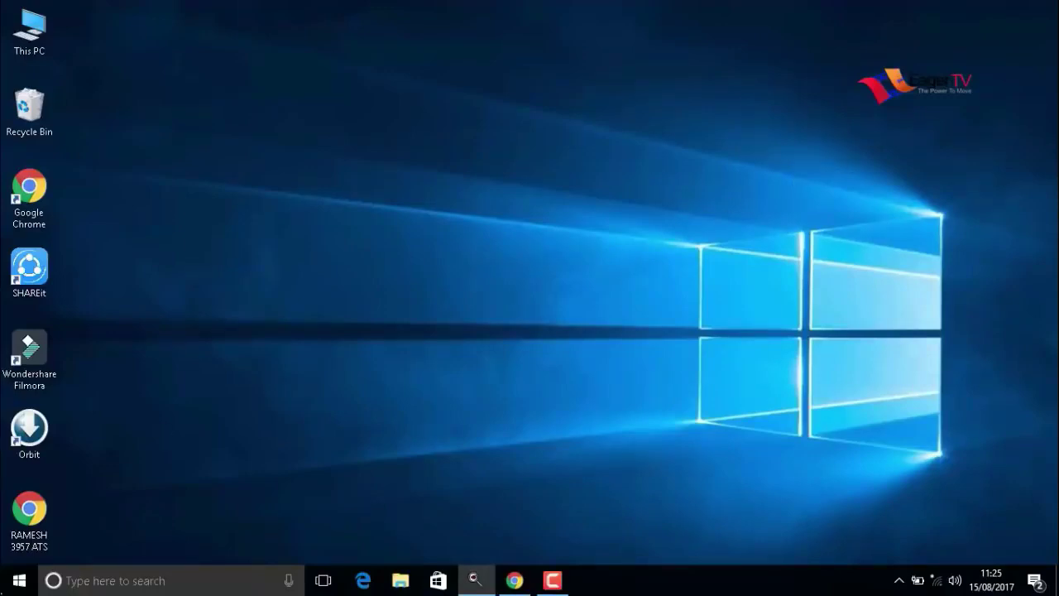
Step: Run 'temp' from the Run box to open the Windows Temp folder
key("super")
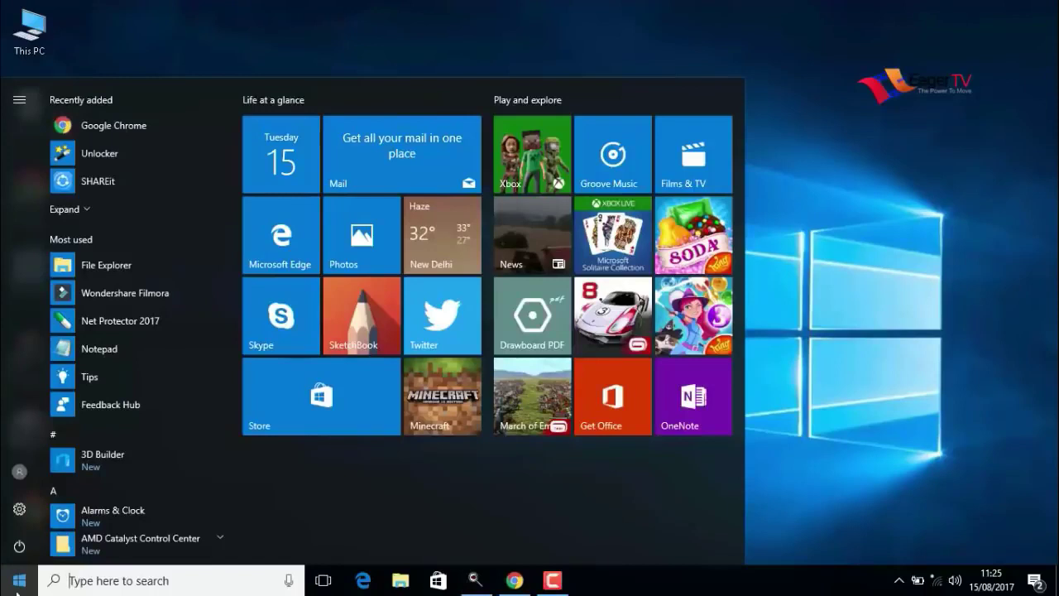
type("run")
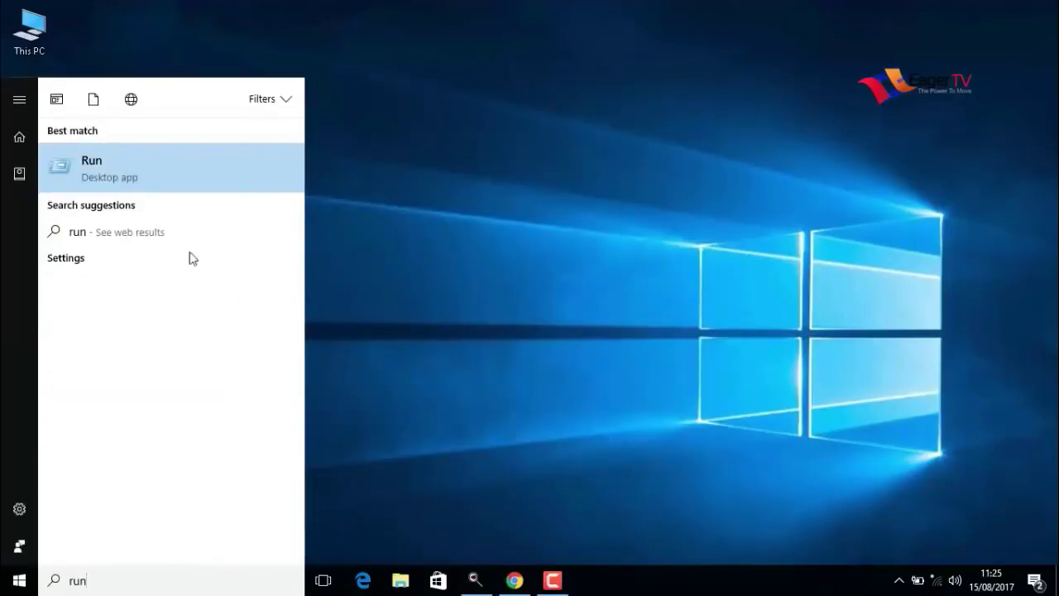
left_click(108, 173)
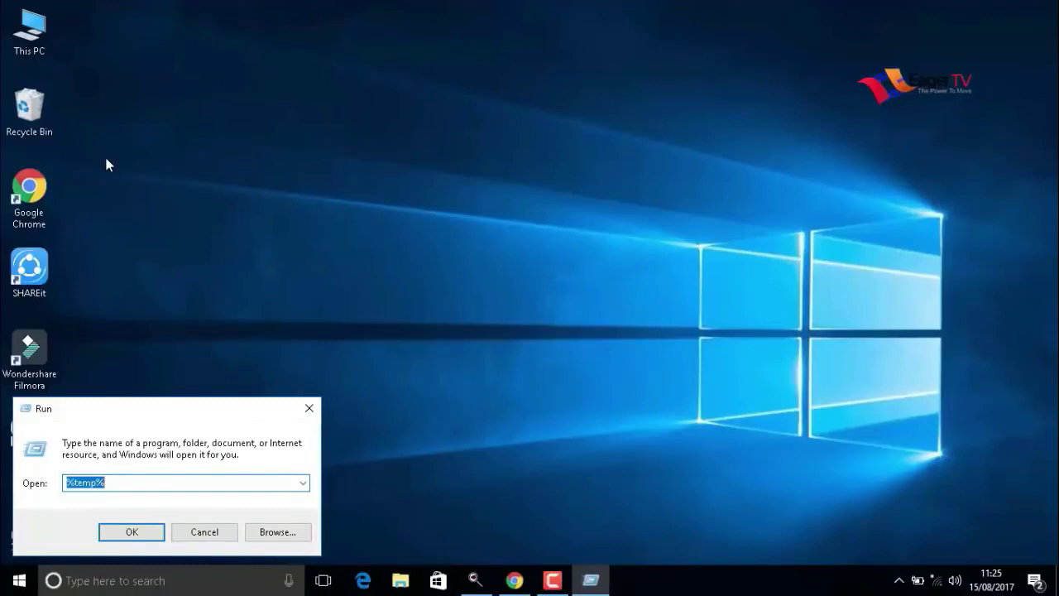
type("t")
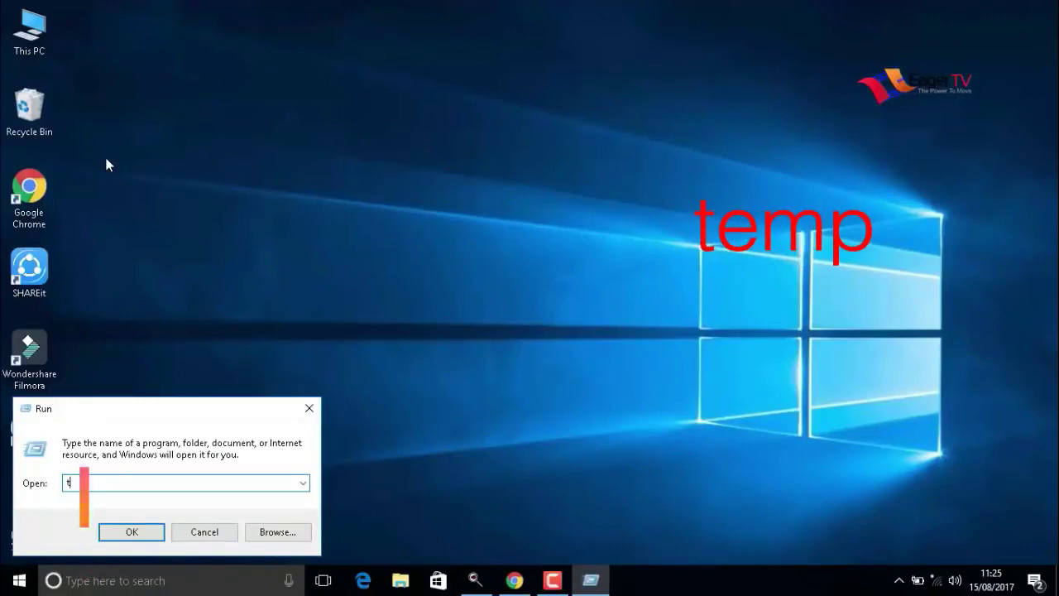
type("em")
type("p")
left_click(149, 528)
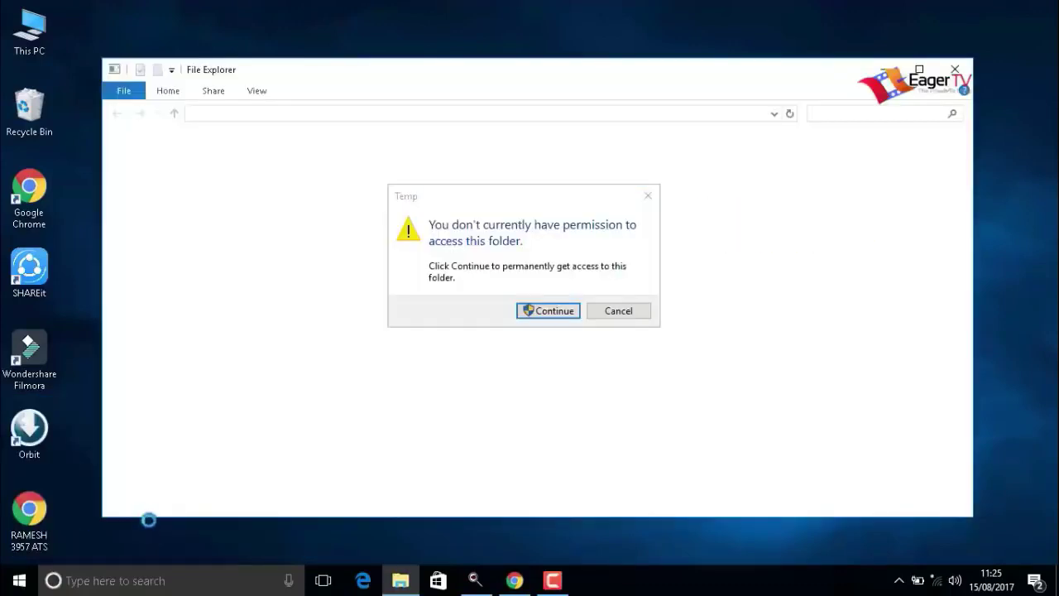
Step: Allow access to the Windows Temp folder, delete all 23 items, and close it
left_click(538, 314)
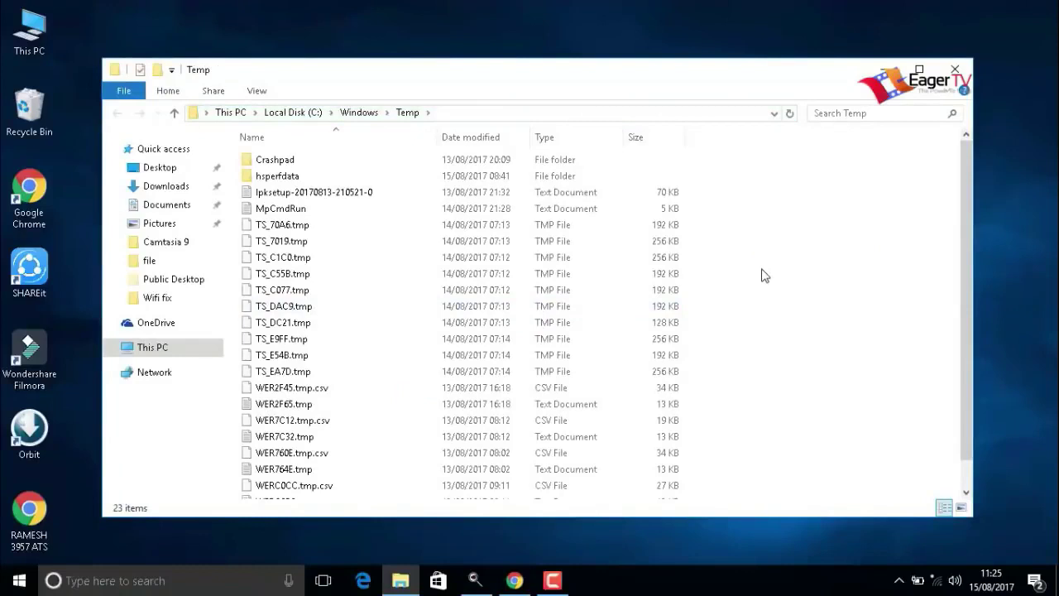
key("ctrl+a")
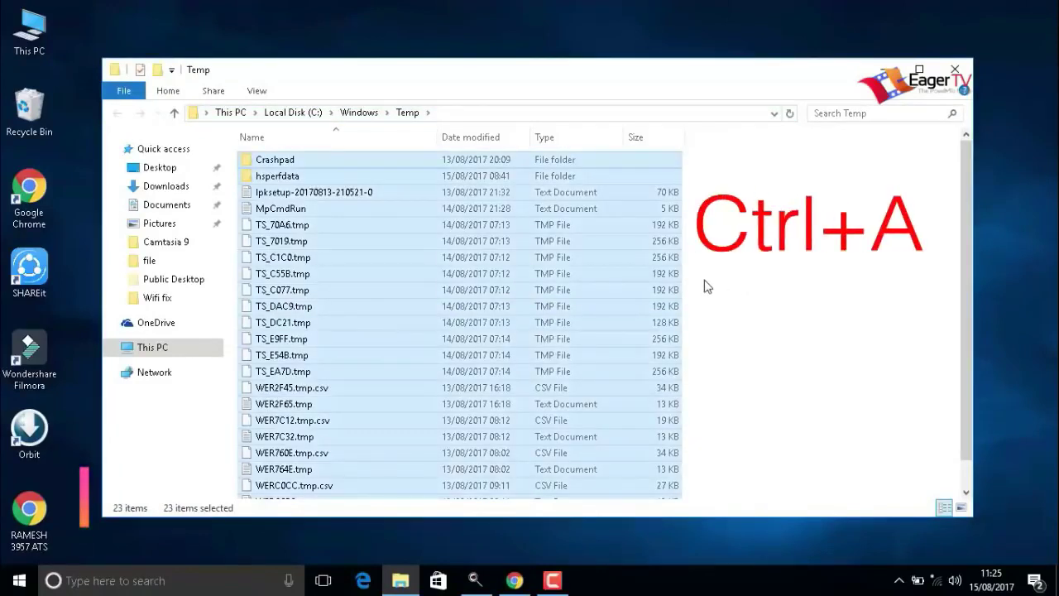
right_click(707, 285)
key("Escape")
right_click(611, 248)
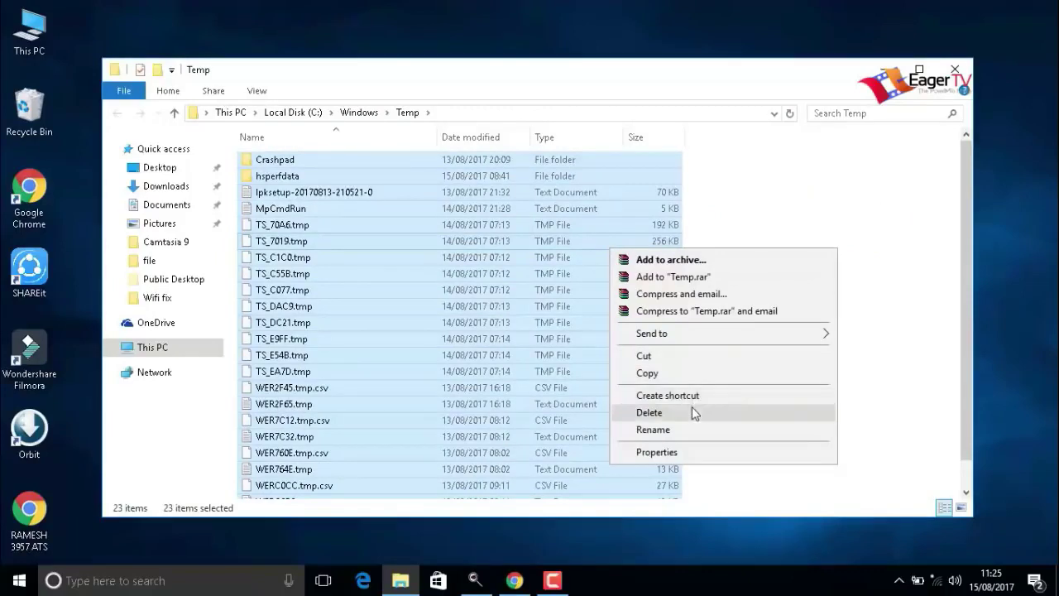
left_click(650, 412)
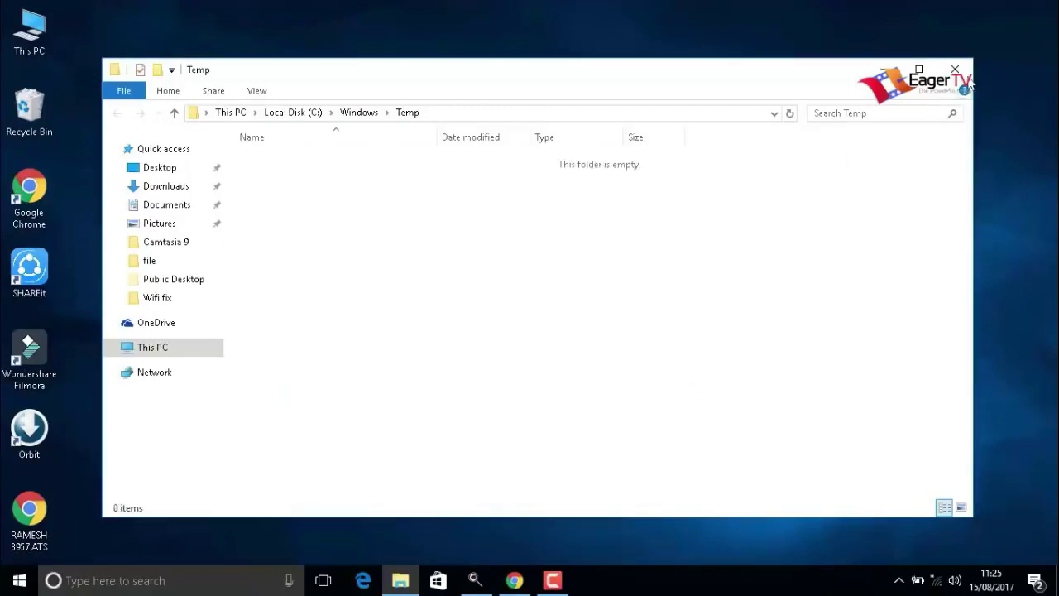
left_click(964, 75)
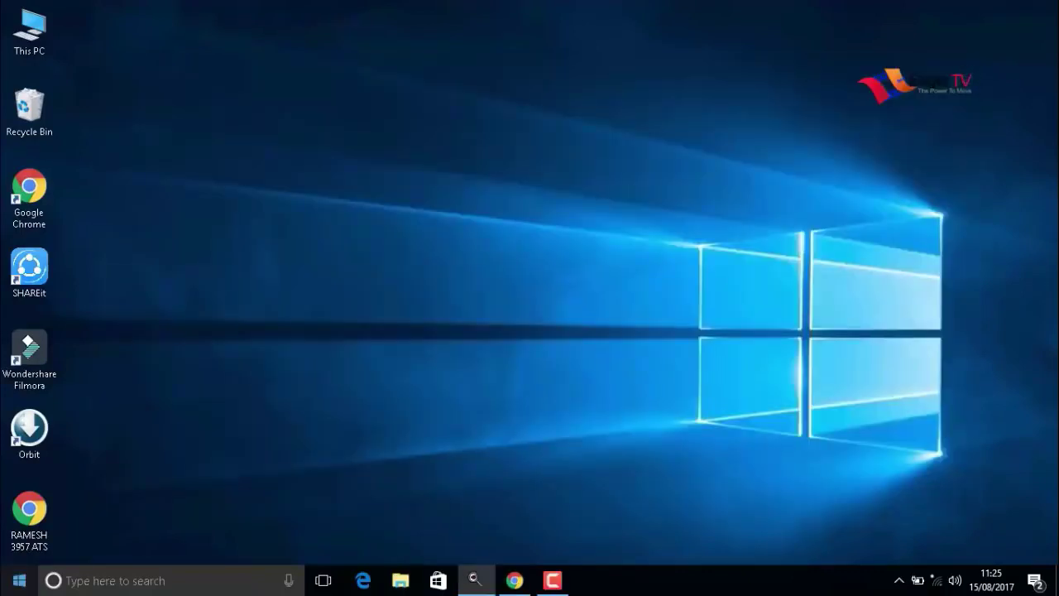
Step: Open the Prefetch folder by running 'prefetch' from the Run box
left_click(18, 580)
type("r")
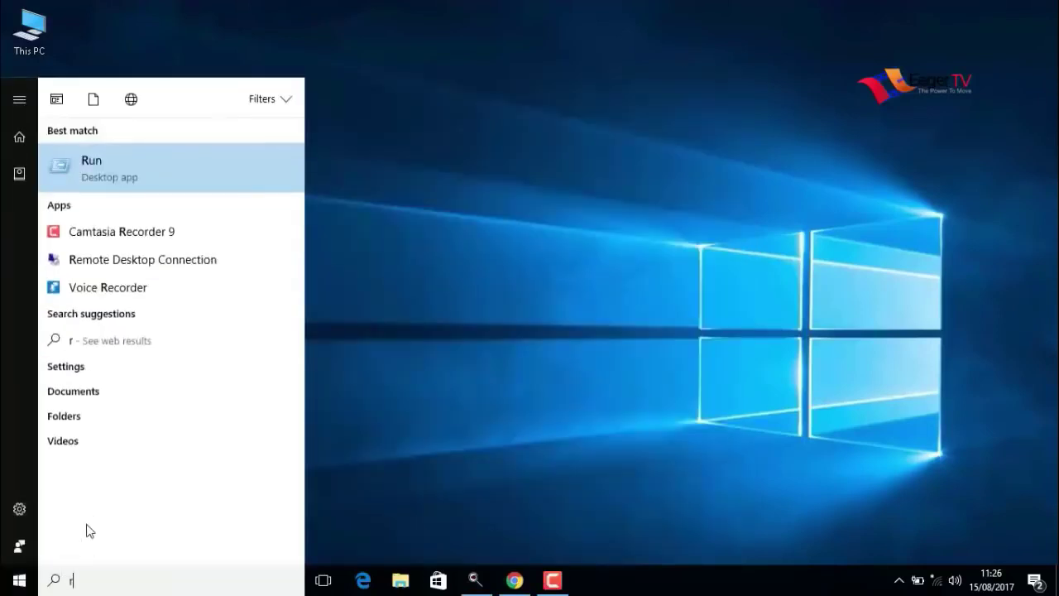
type("un")
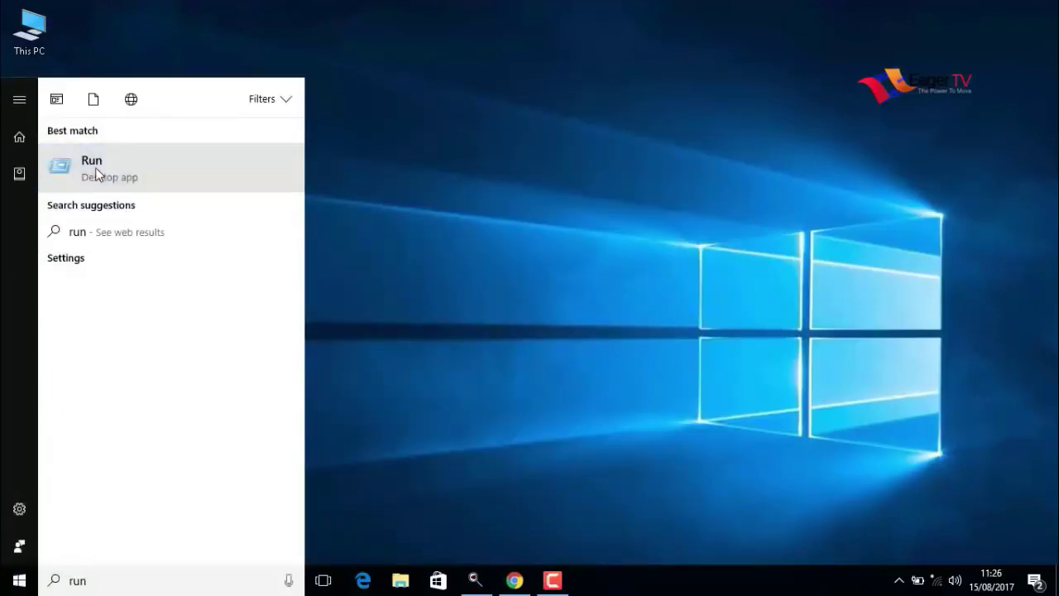
left_click(95, 167)
type("p")
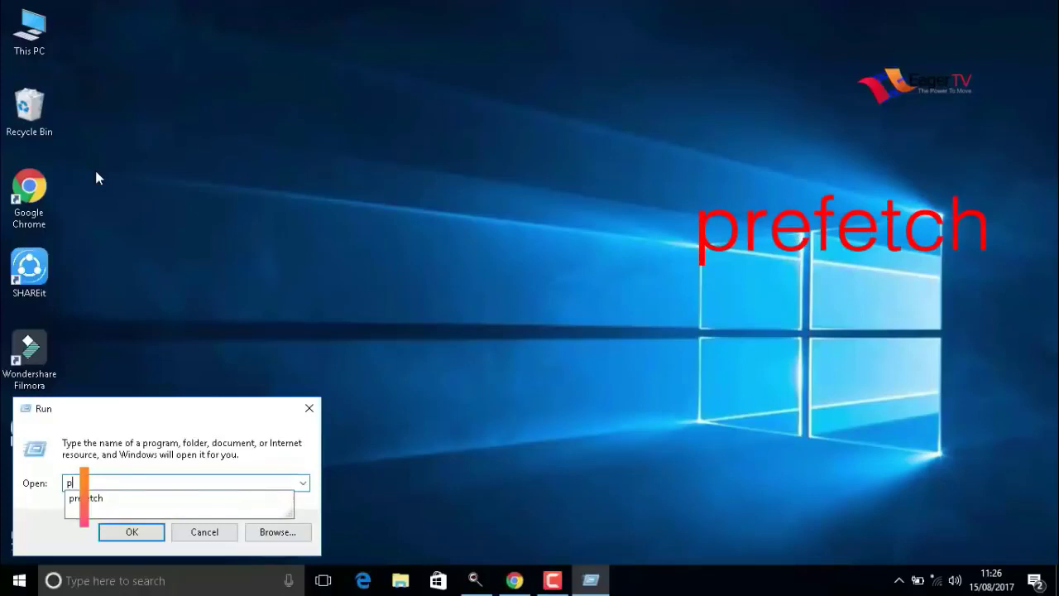
type("refe")
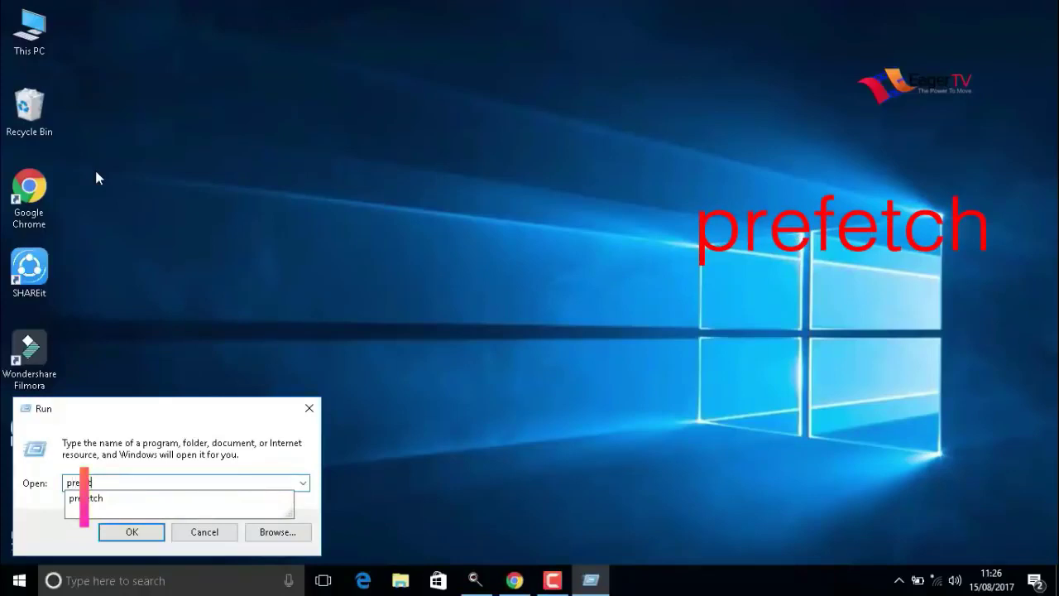
type("tch")
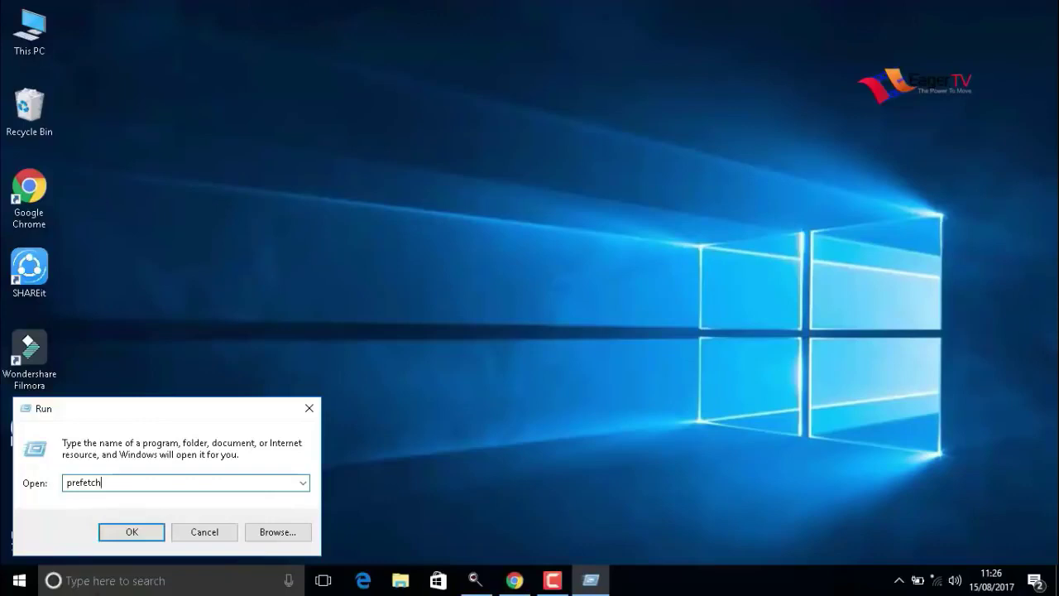
left_click(134, 537)
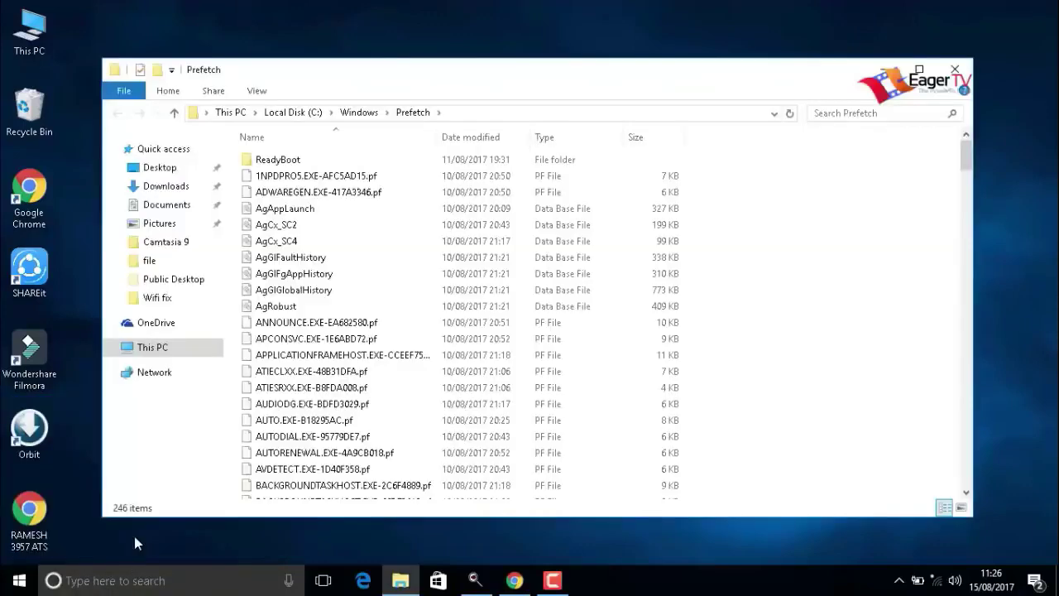
Step: Delete all 246 Prefetch files and close the folder window
key("ctrl+a")
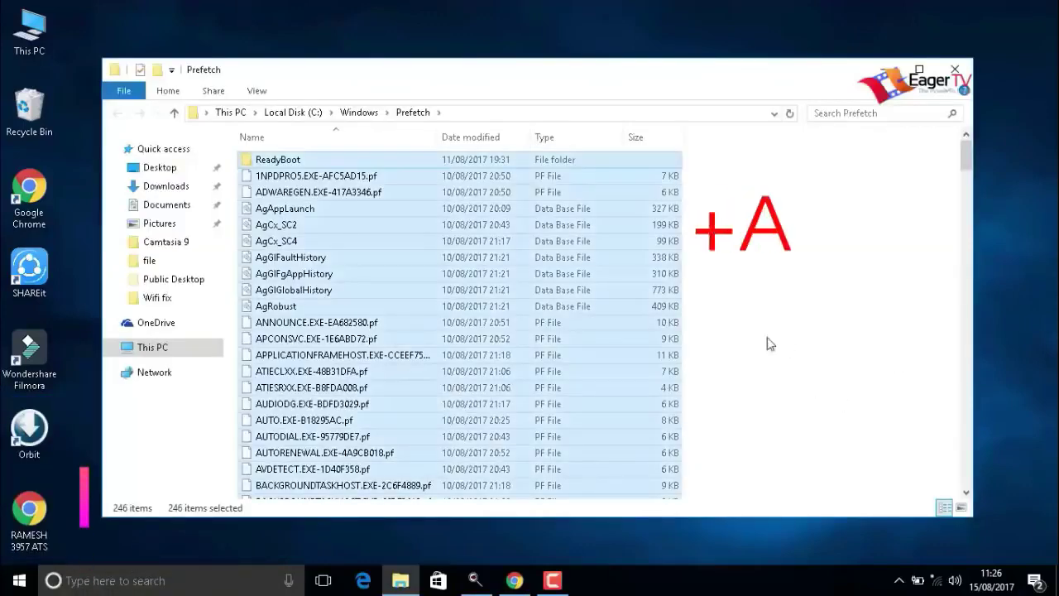
right_click(633, 326)
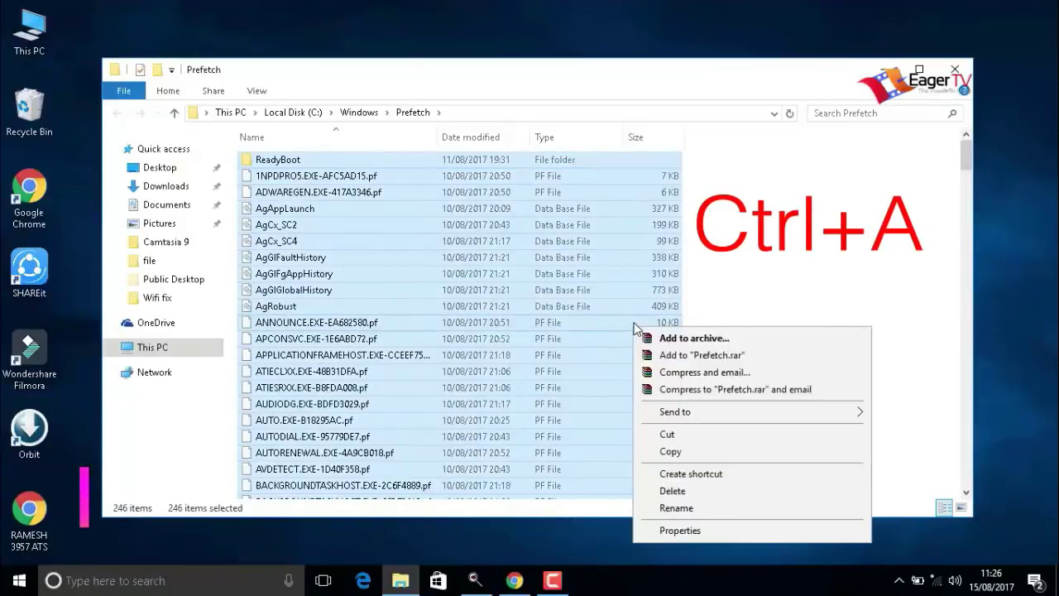
left_click(667, 491)
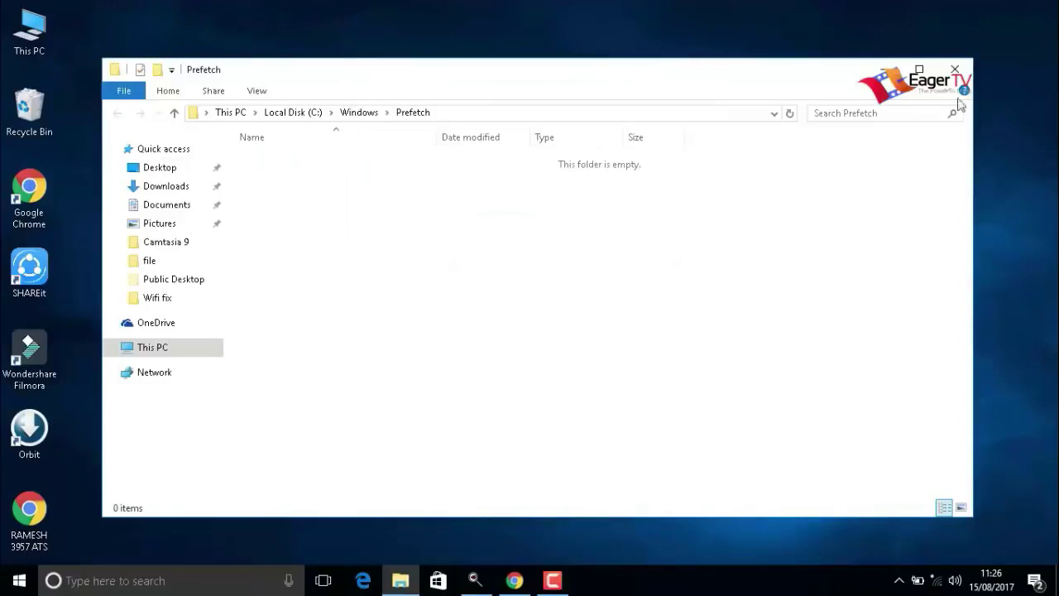
left_click(955, 70)
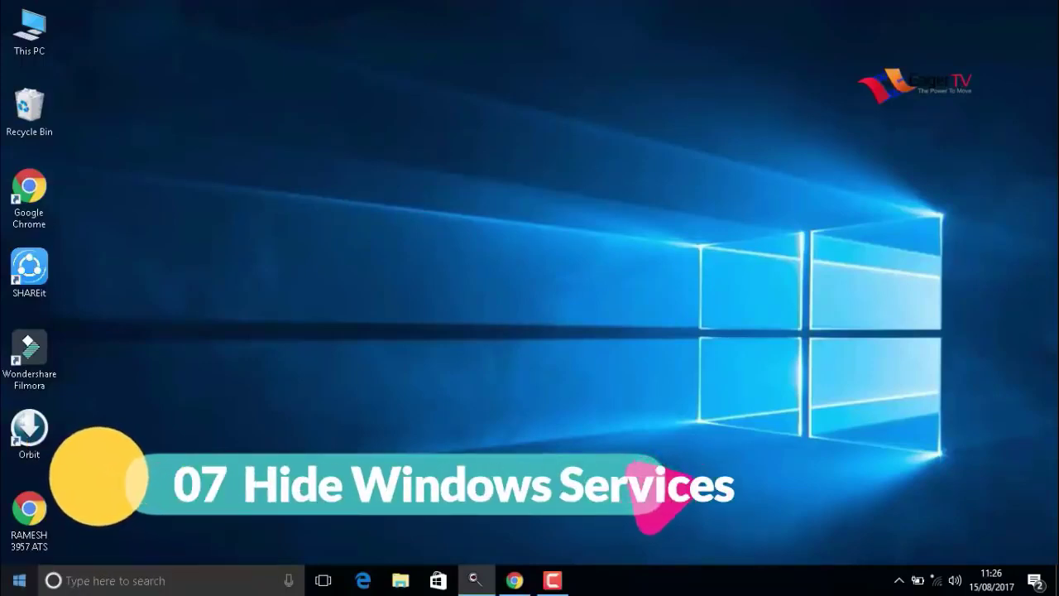
Step: Run 'msconfig' from the Run box to launch System Configuration
left_click(19, 580)
type("r")
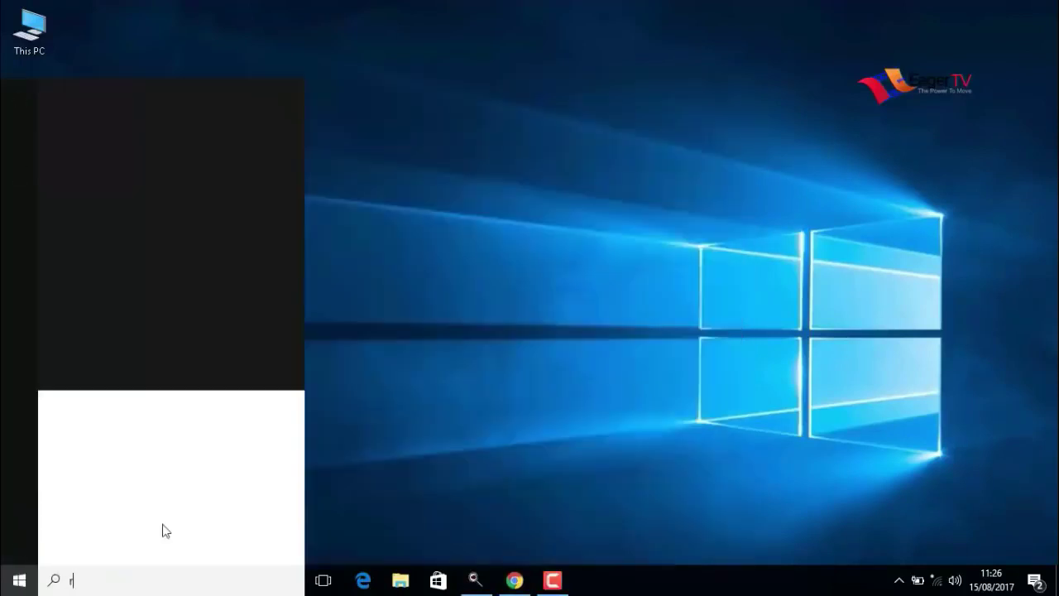
type("un")
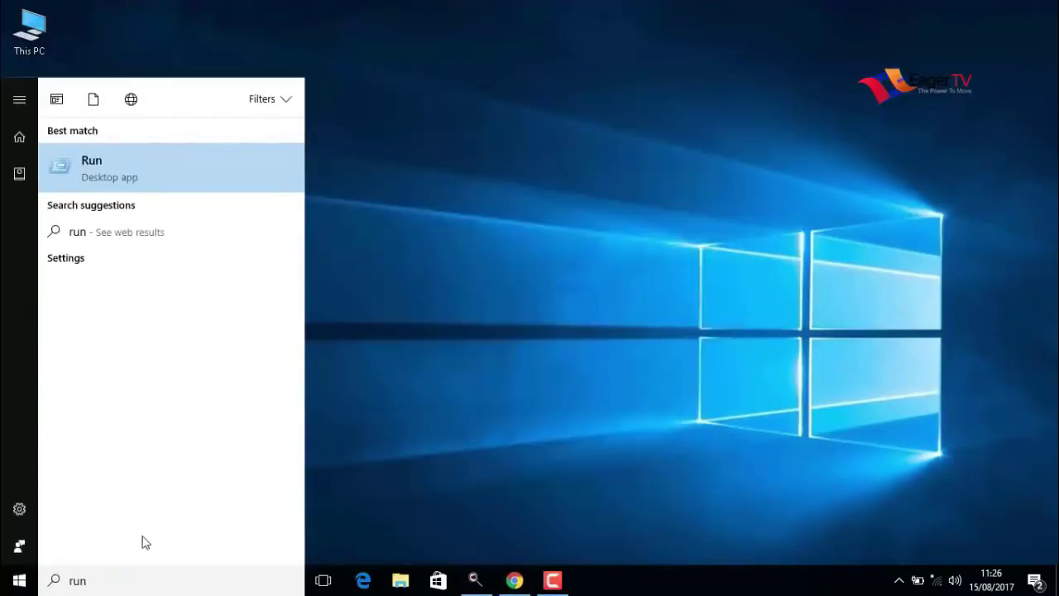
left_click(96, 170)
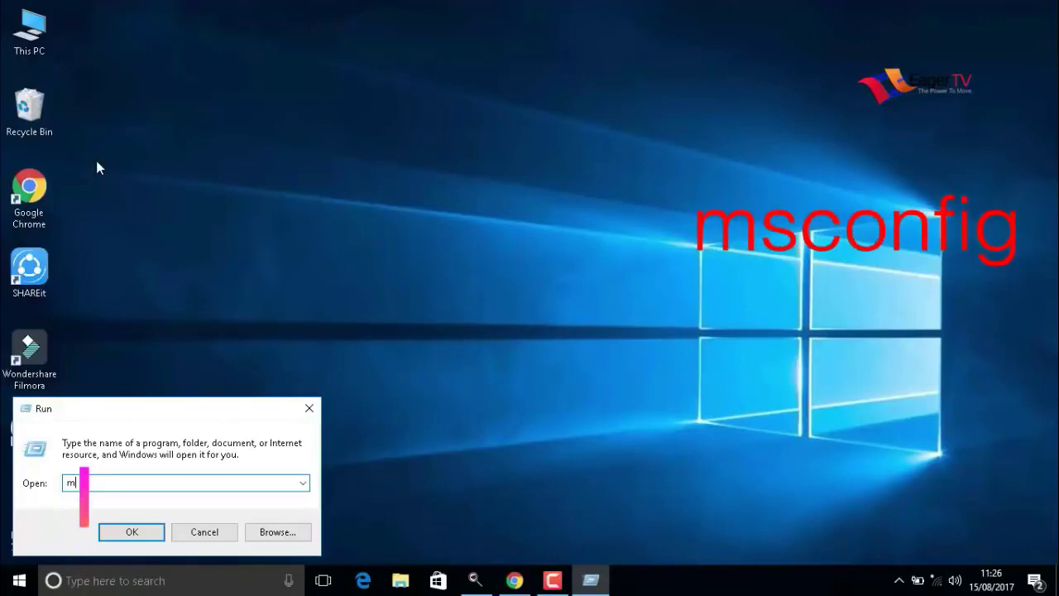
type("msconfi")
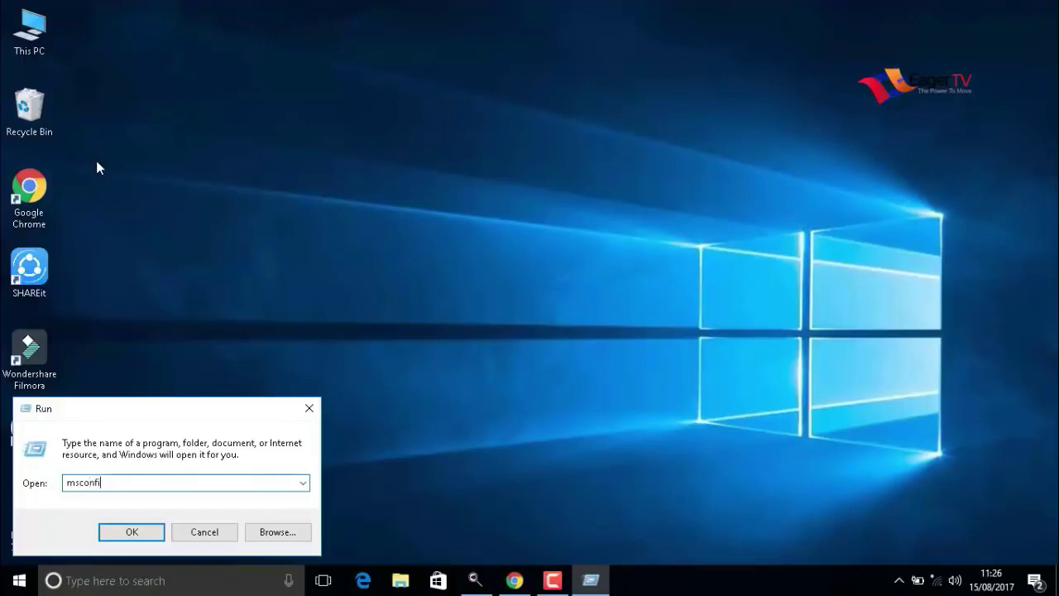
type("g")
left_click(120, 534)
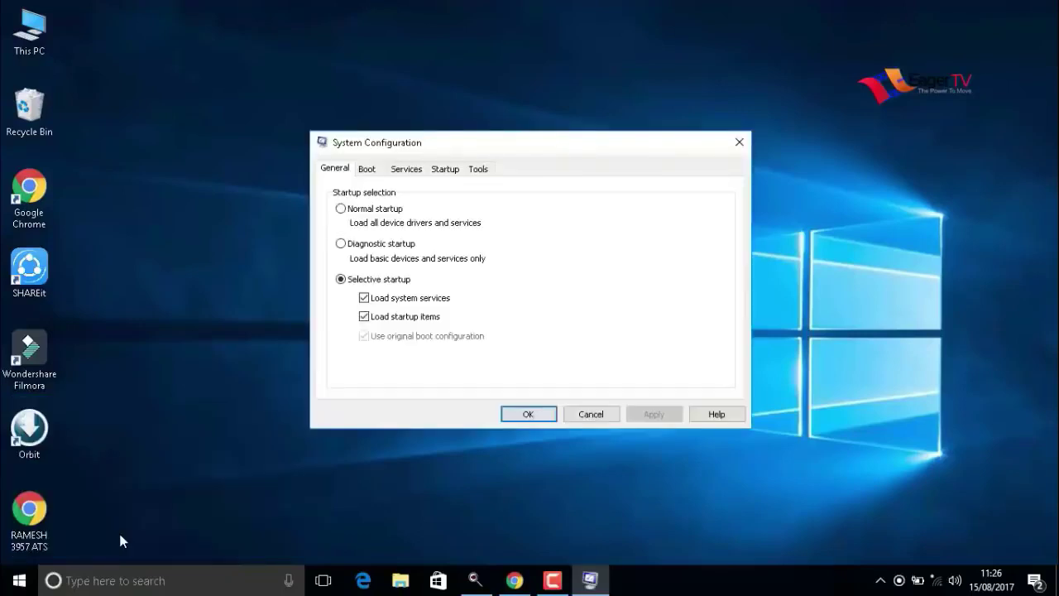
Step: On the Services tab, tick 'Hide all Microsoft services' and confirm with OK
left_click(418, 171)
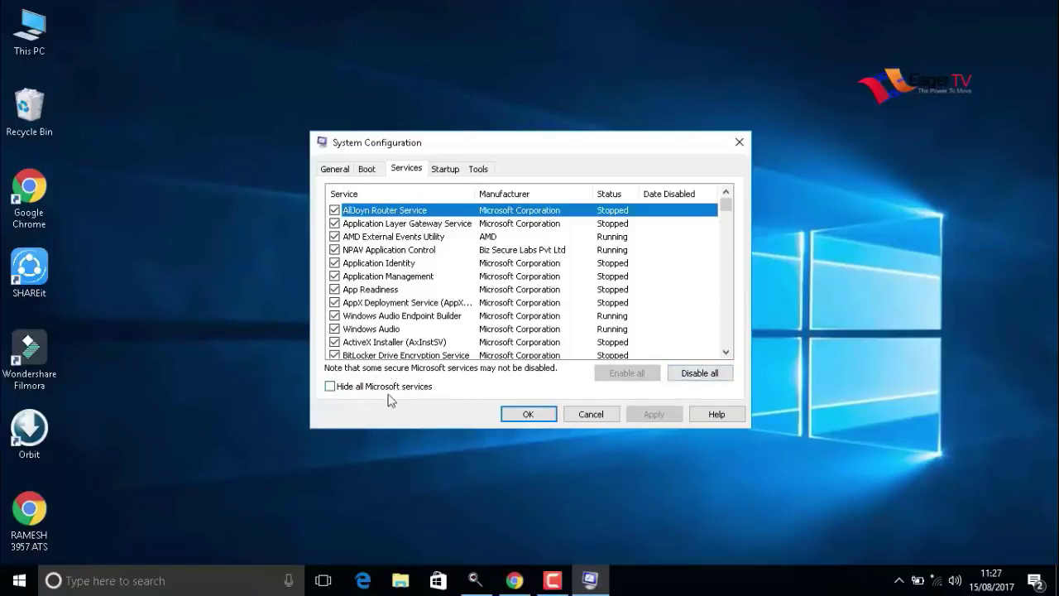
left_click(330, 386)
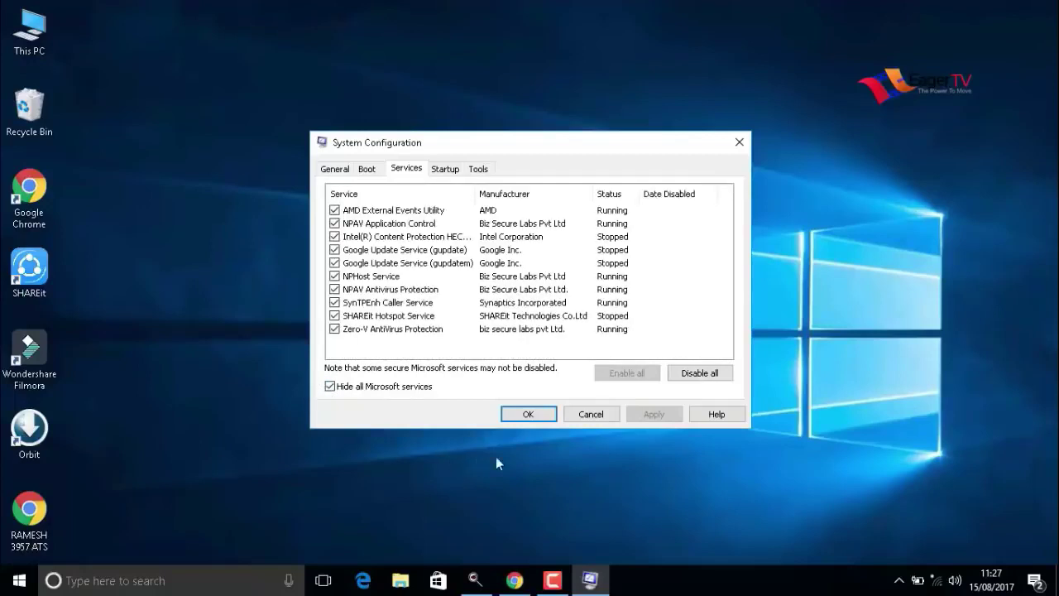
left_click(523, 417)
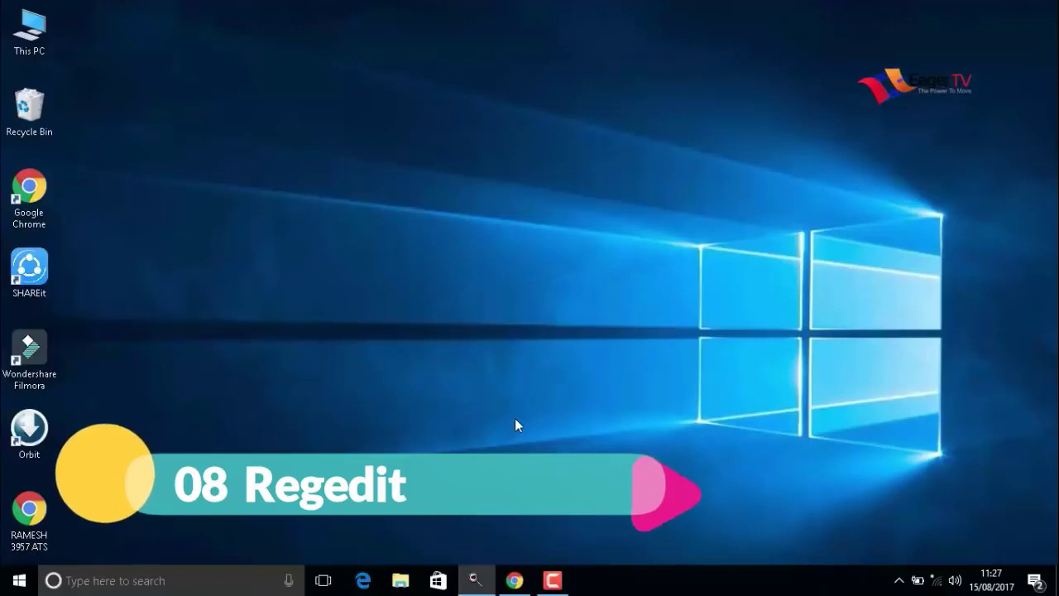
Step: Run 'regedit' from the Run box to launch Registry Editor
left_click(18, 583)
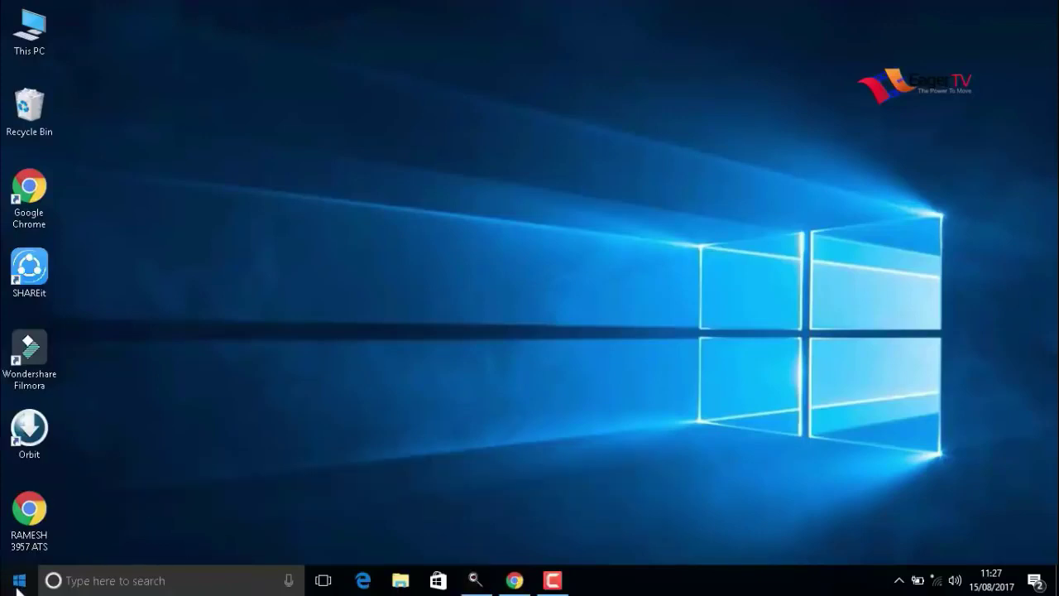
type("r")
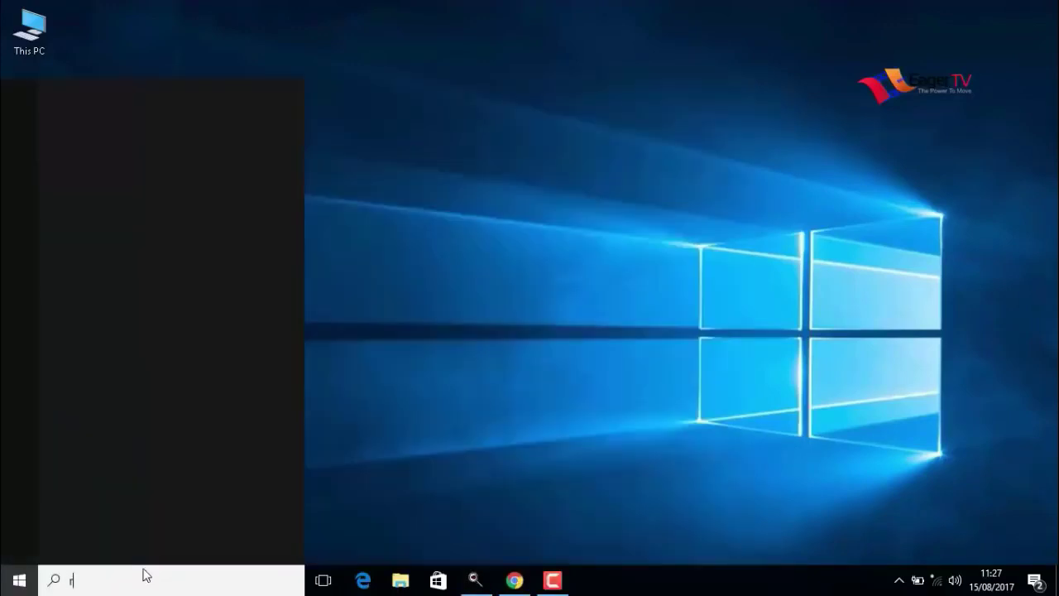
type("un")
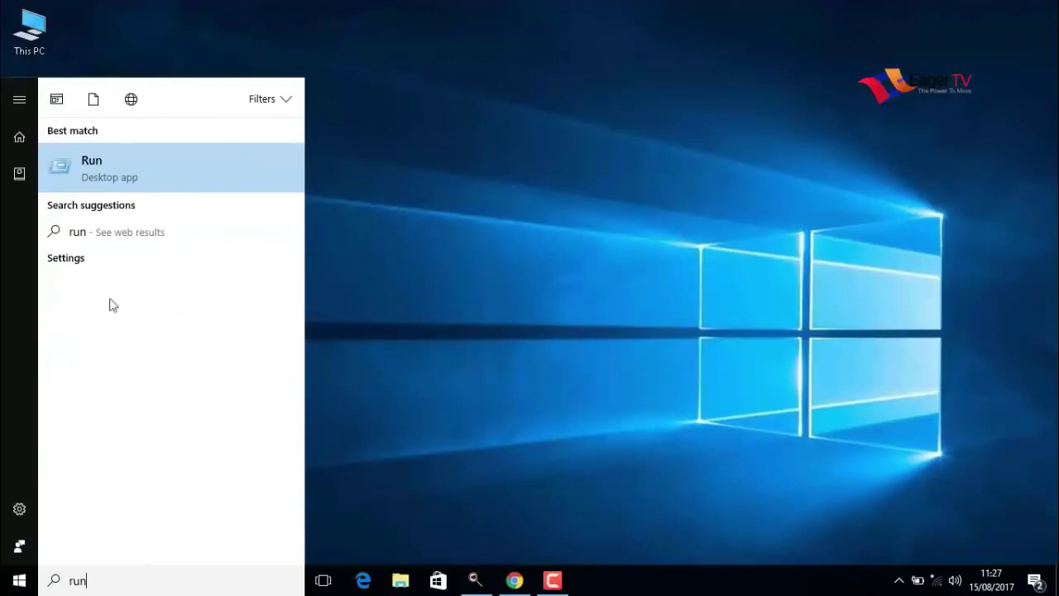
left_click(98, 184)
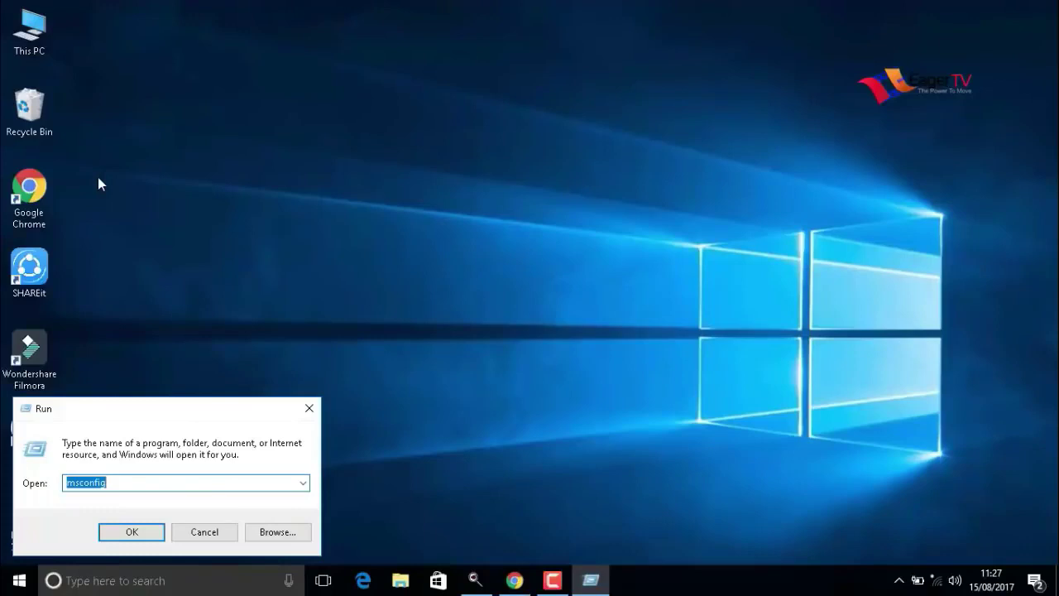
type("regedit")
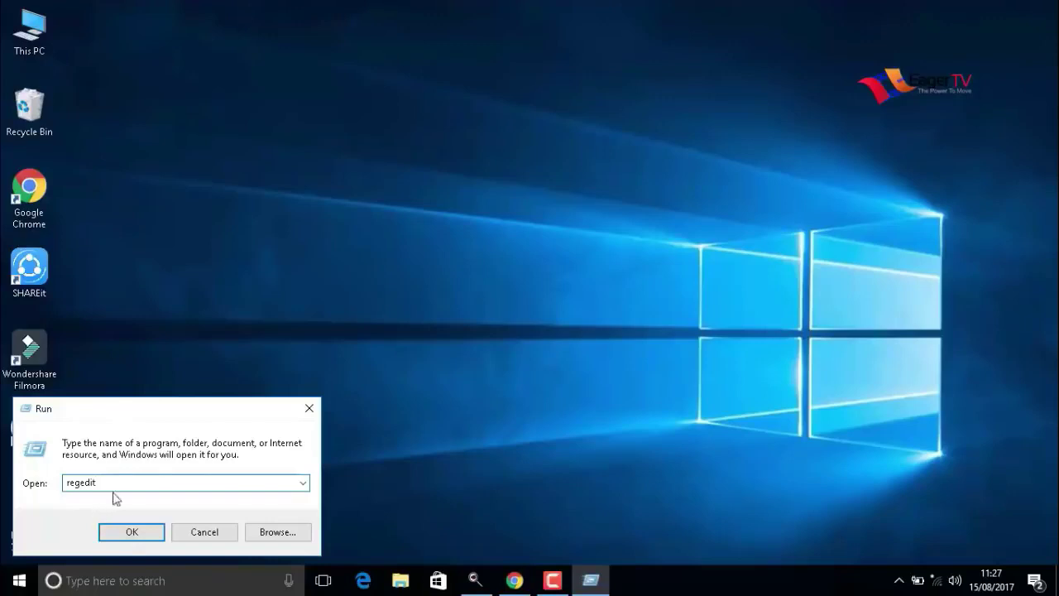
left_click(116, 532)
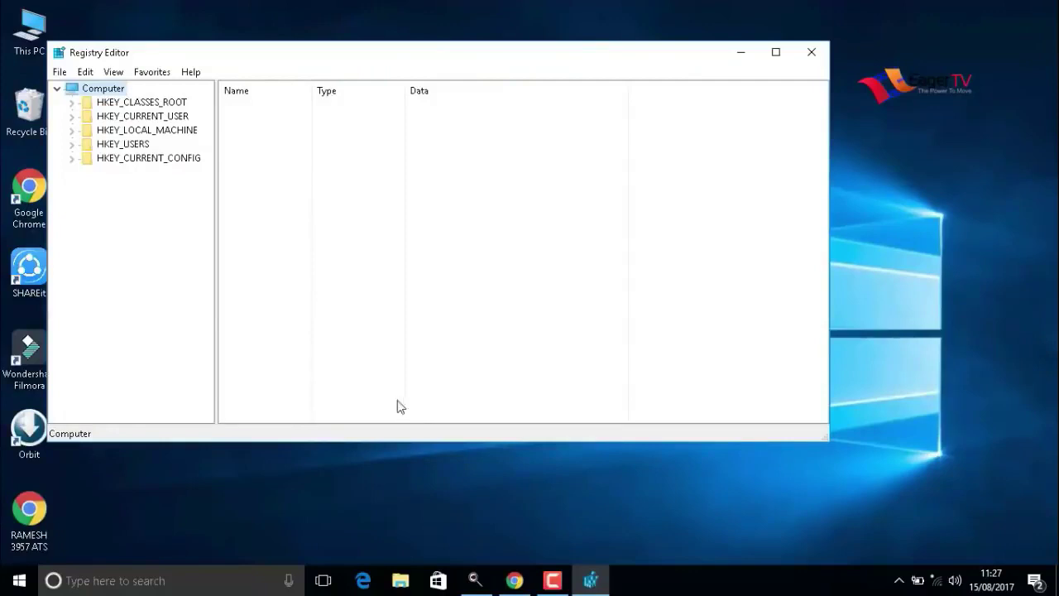
Step: Set MouseHoverTime under HKEY_CURRENT_USER\Control Panel\Mouse to 10
double_click(126, 121)
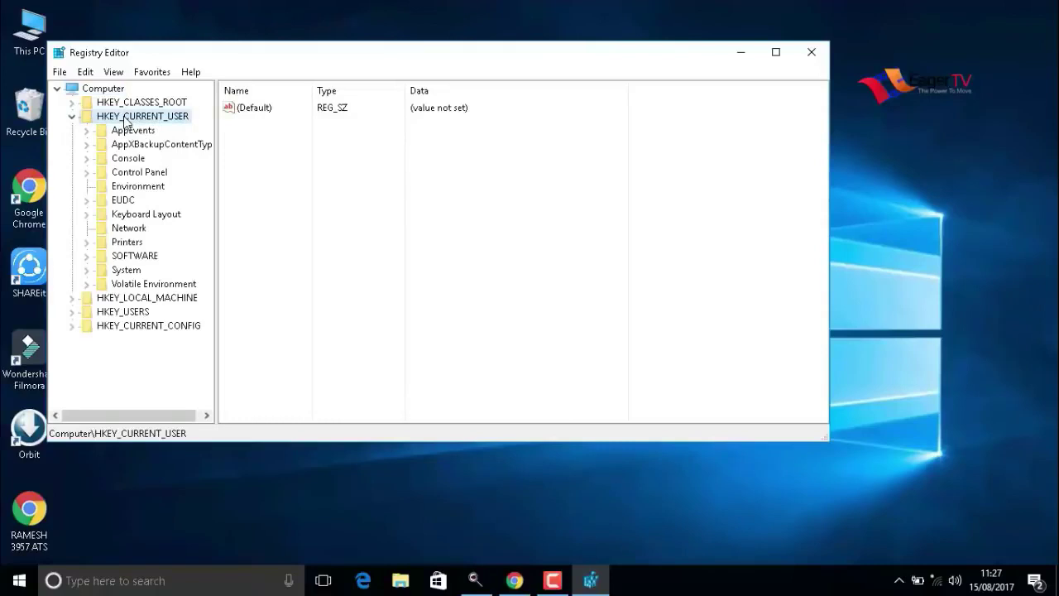
left_click(134, 173)
double_click(132, 174)
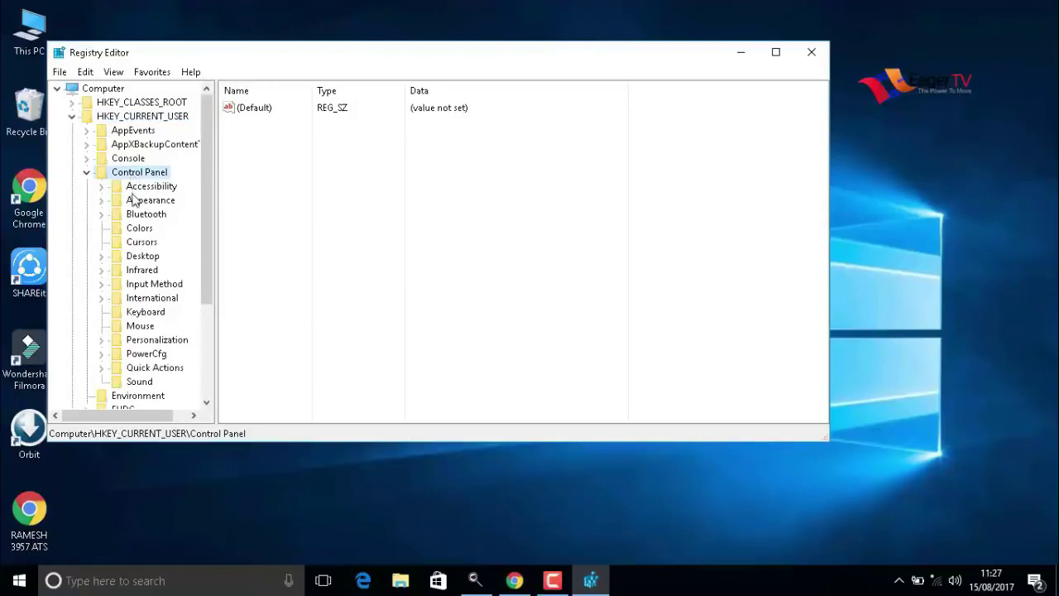
left_click(142, 328)
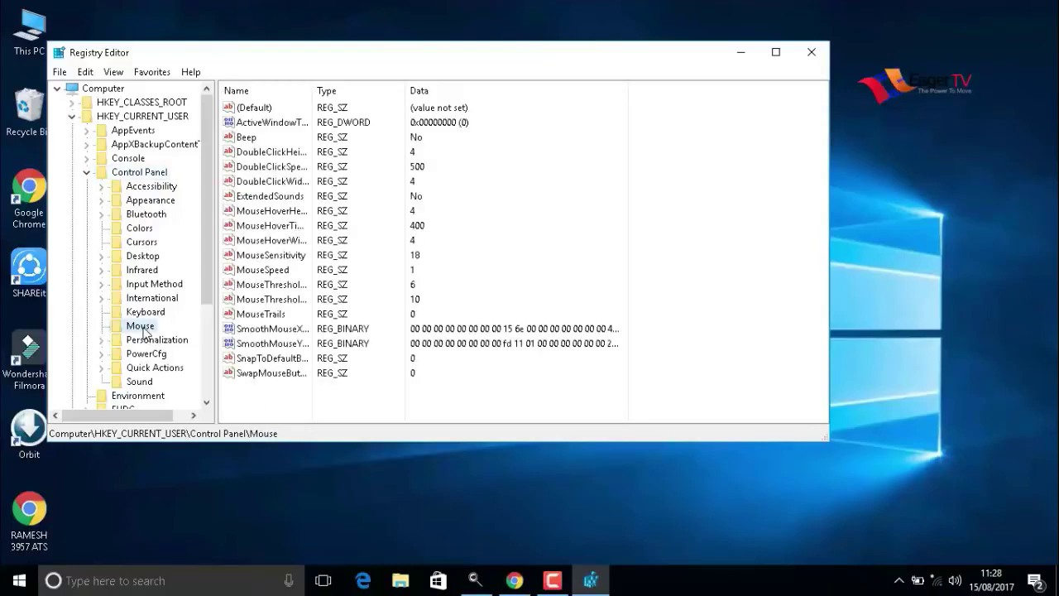
left_click(291, 232)
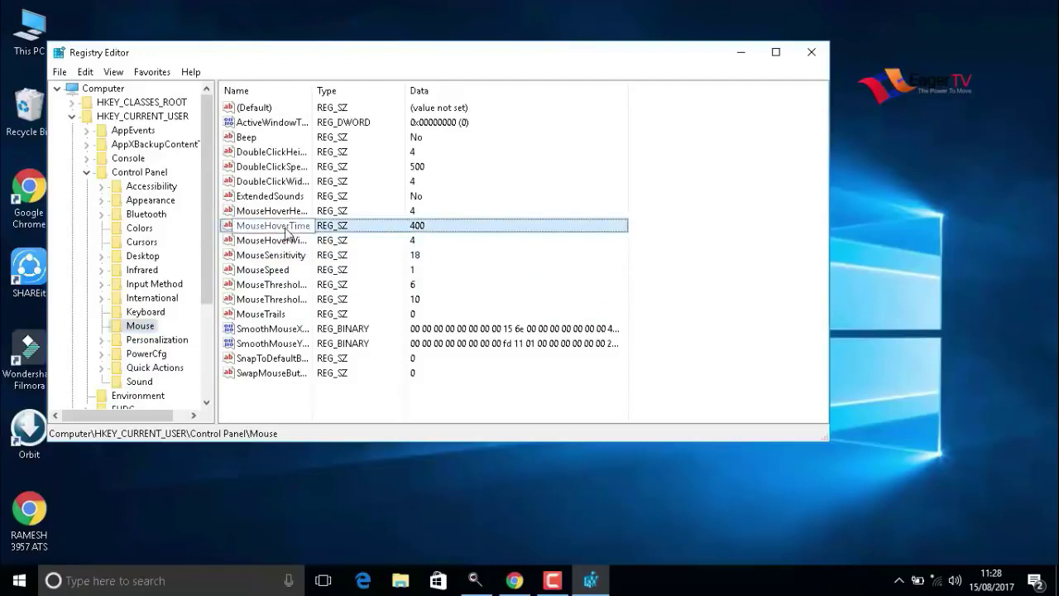
double_click(289, 233)
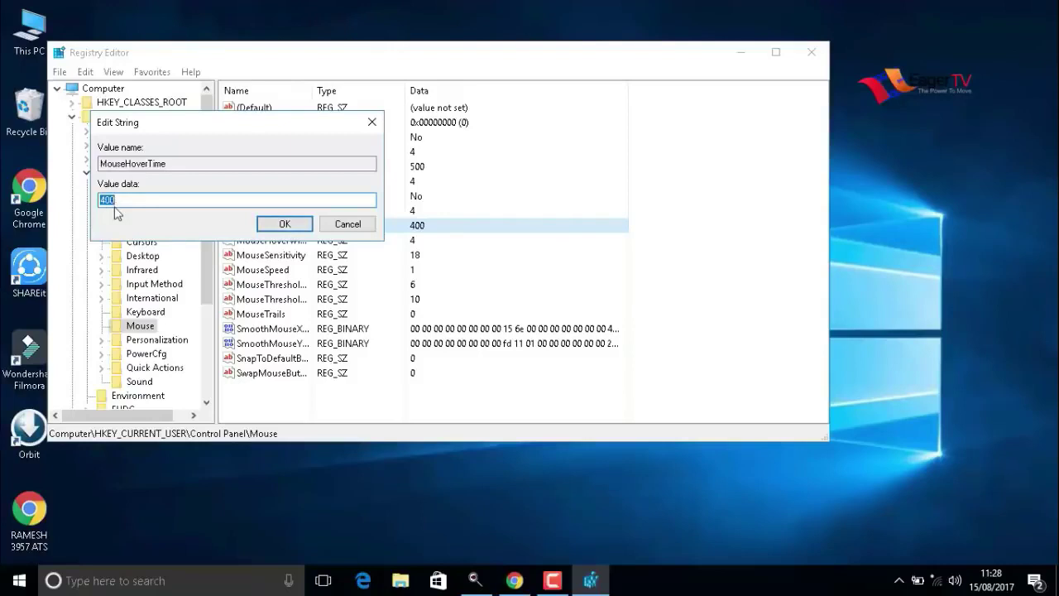
type("10")
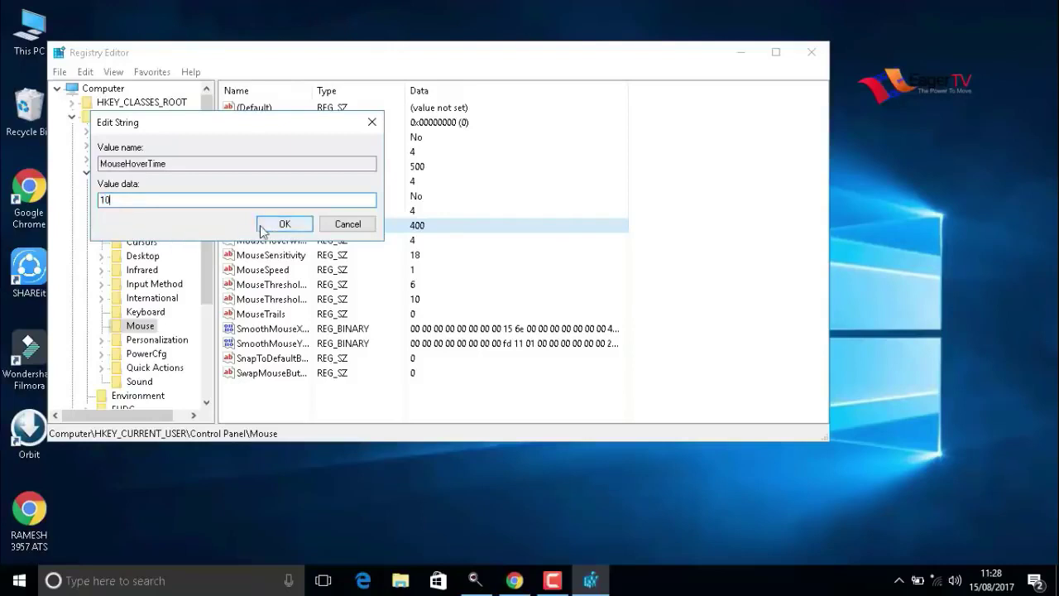
left_click(279, 230)
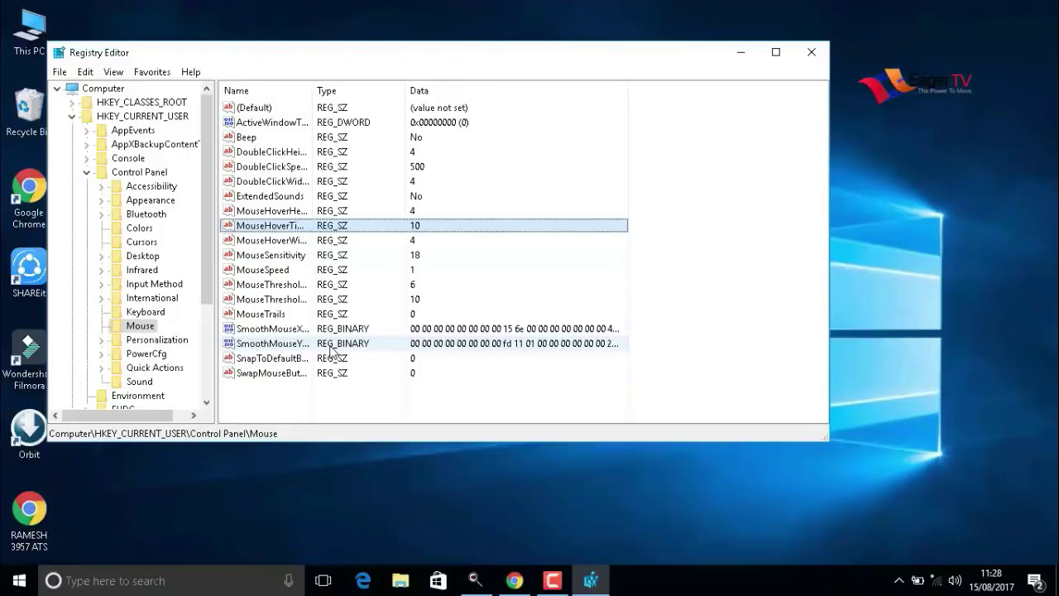
Step: Set MenuShowDelay under Control Panel\Desktop to 10, then close Registry Editor
left_click_drag(209, 298, 212, 383)
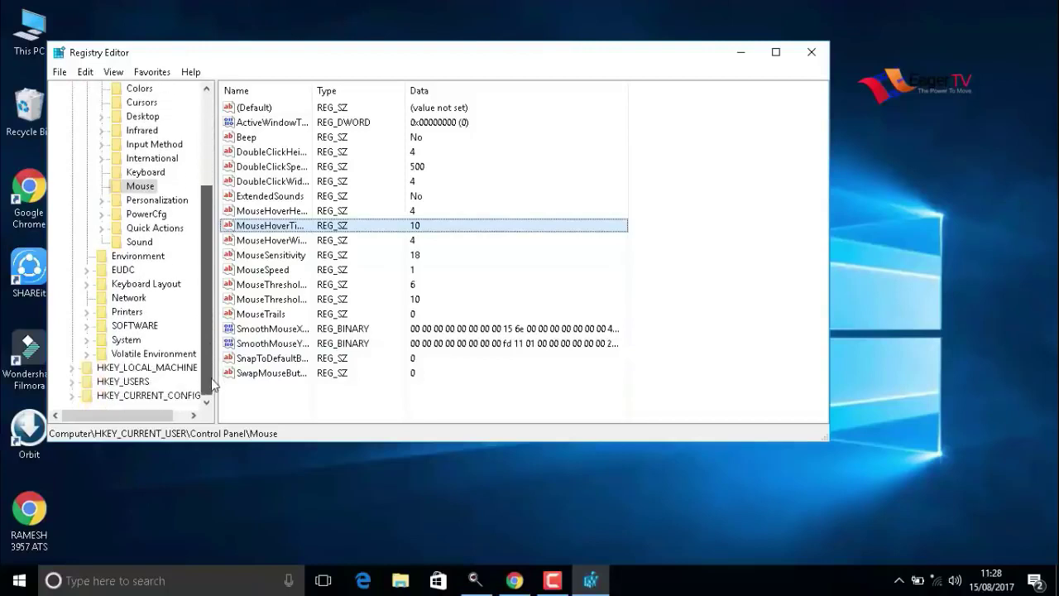
left_click_drag(213, 383, 221, 374)
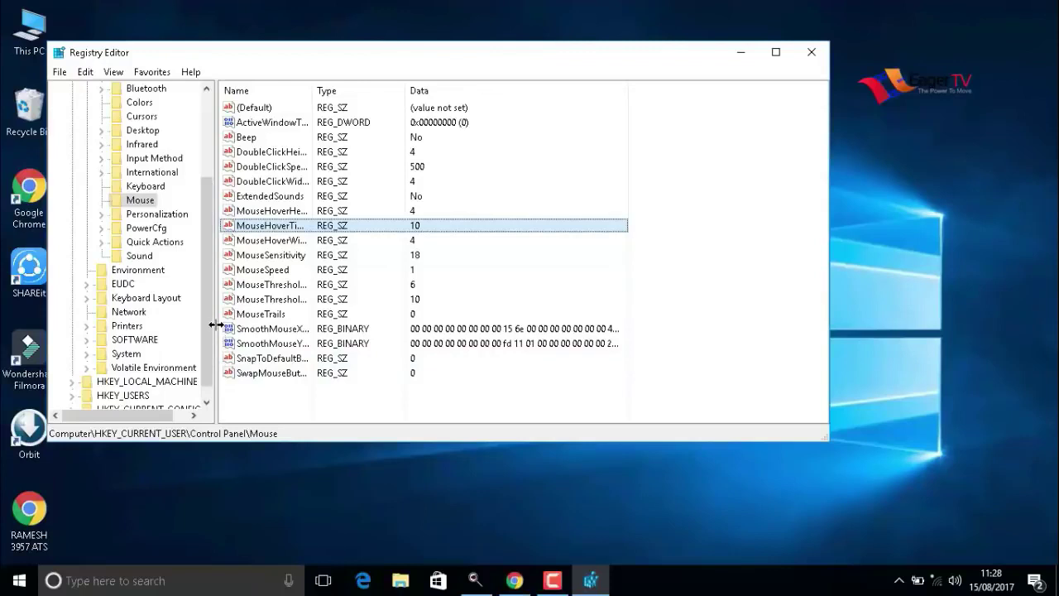
double_click(139, 132)
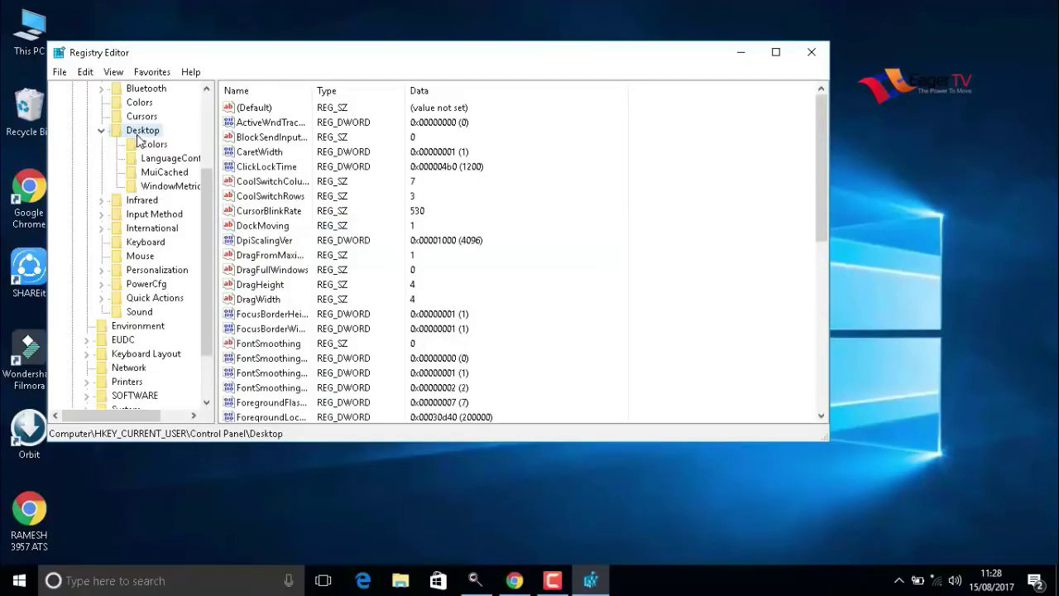
scroll(587, 269, "down", 3)
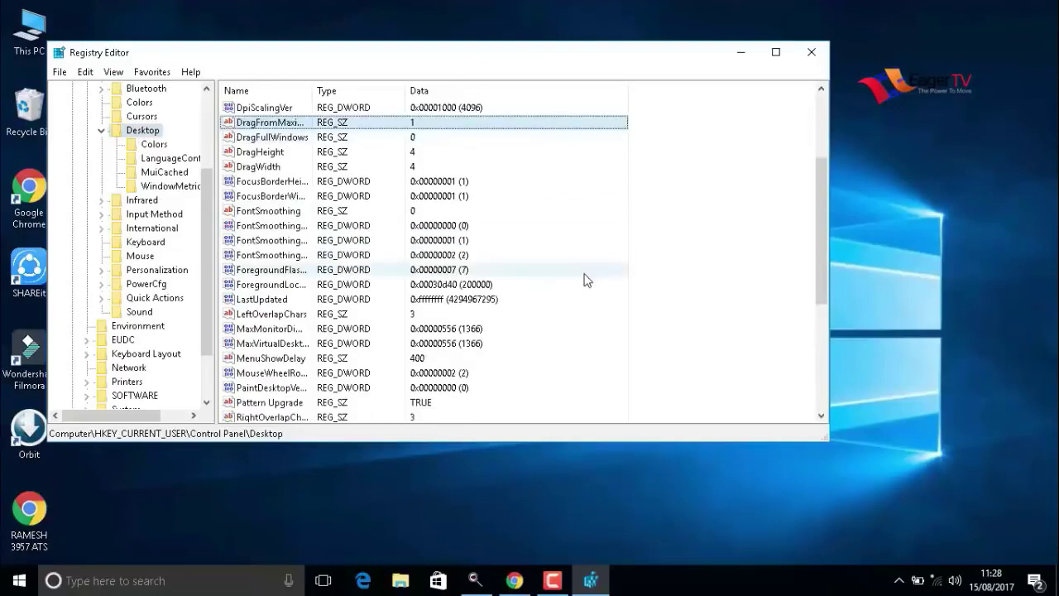
scroll(585, 281, "down", 3)
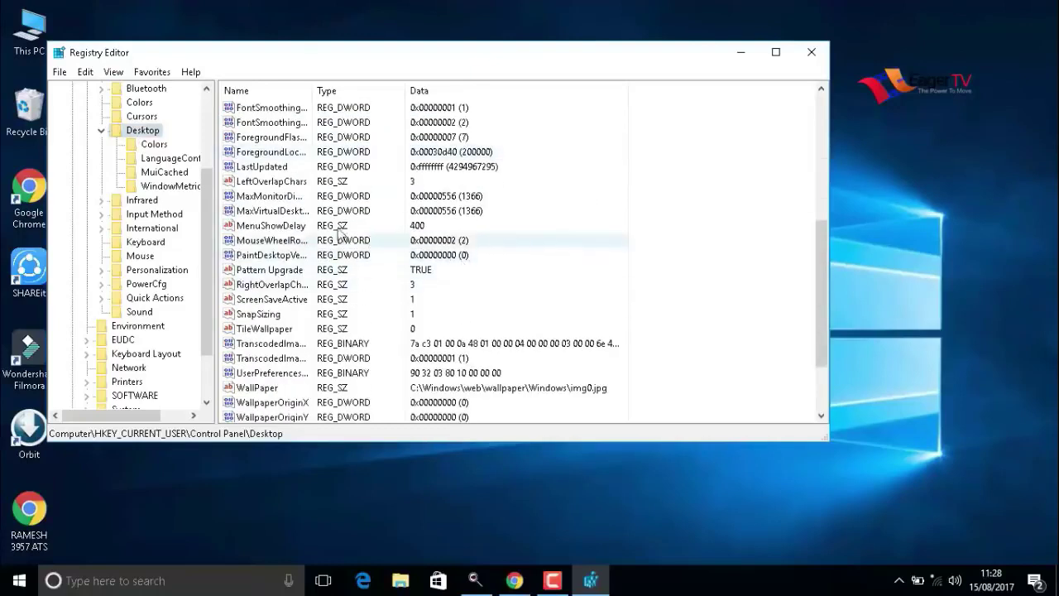
double_click(276, 231)
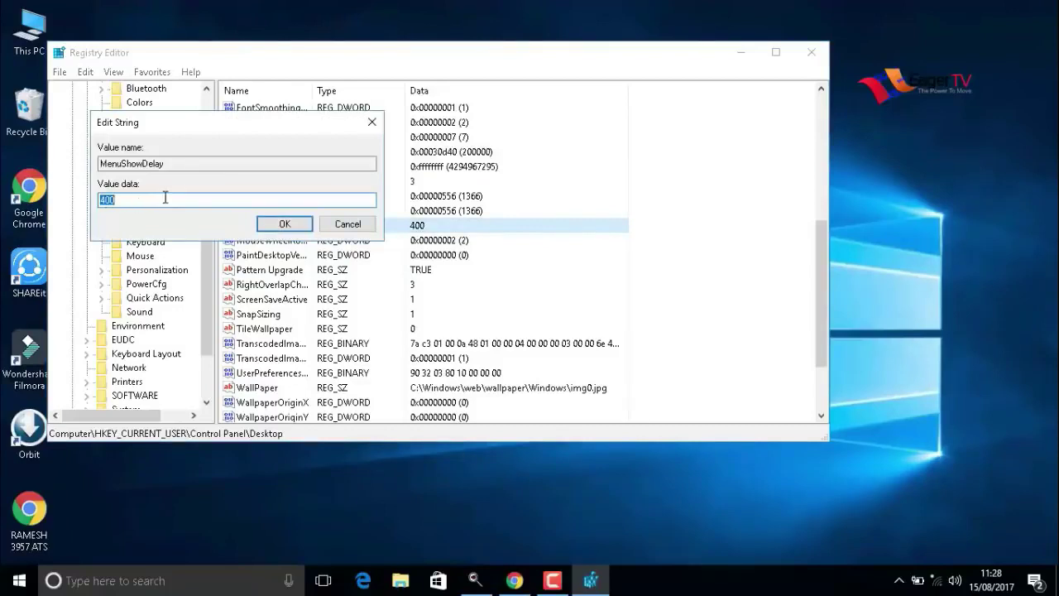
type("10")
left_click(279, 229)
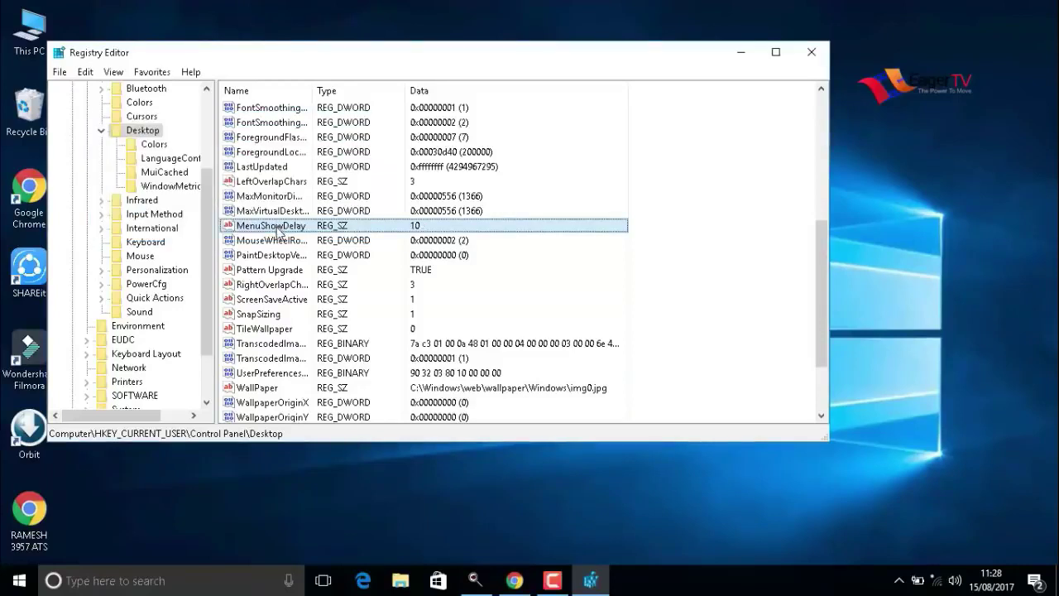
key("alt+F4")
Step: Use Refresh from the desktop context menu two times in a row
right_click(255, 156)
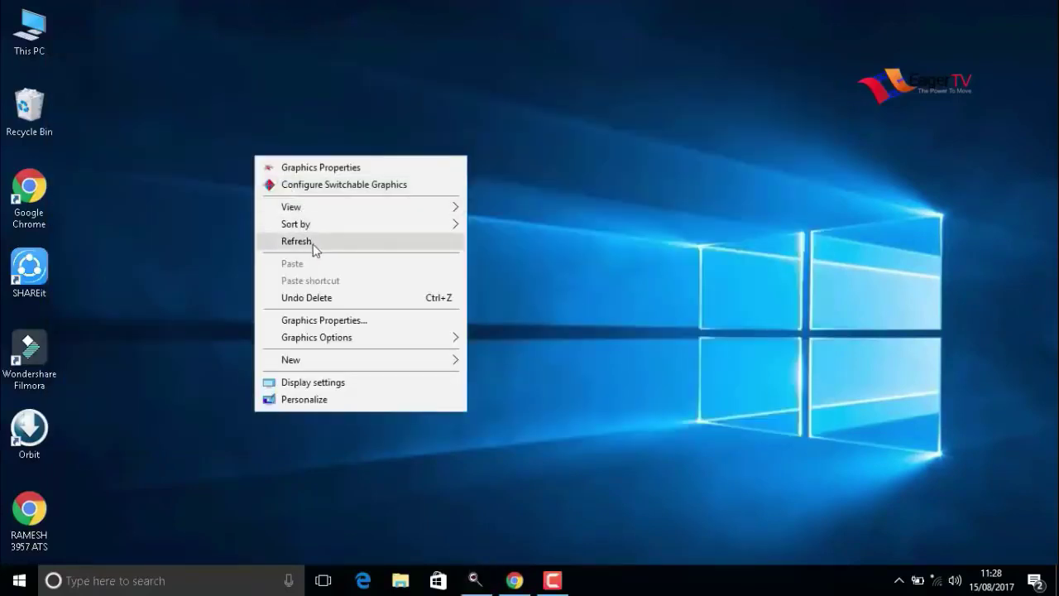
left_click(315, 244)
right_click(307, 223)
left_click(357, 300)
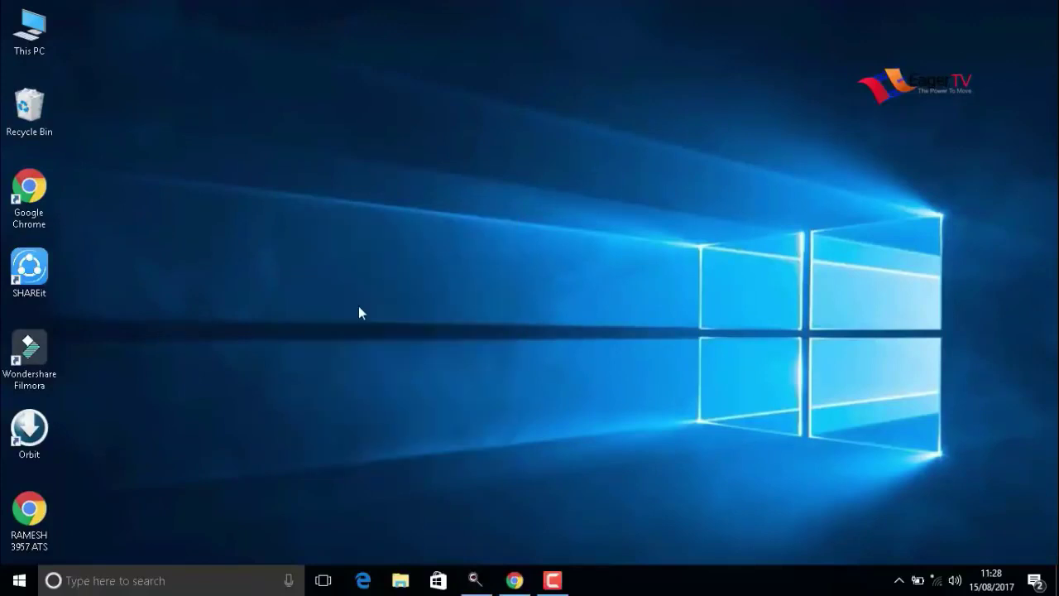